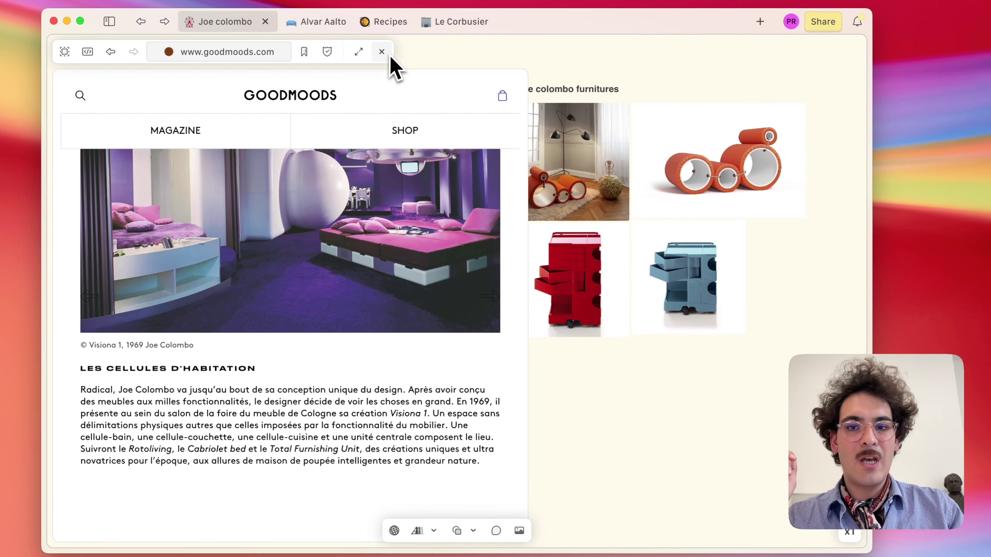
Close the goodmoods.com article and open the Joe Colombo exhibition catalogue from the board.
click(603, 44)
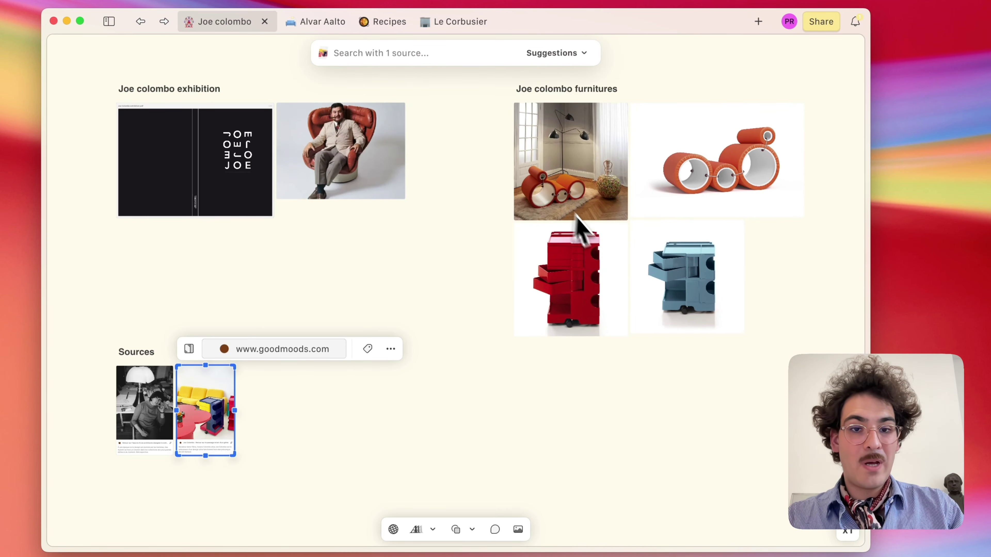
scroll(577, 219, right, 10)
scroll(298, 211, left, 15)
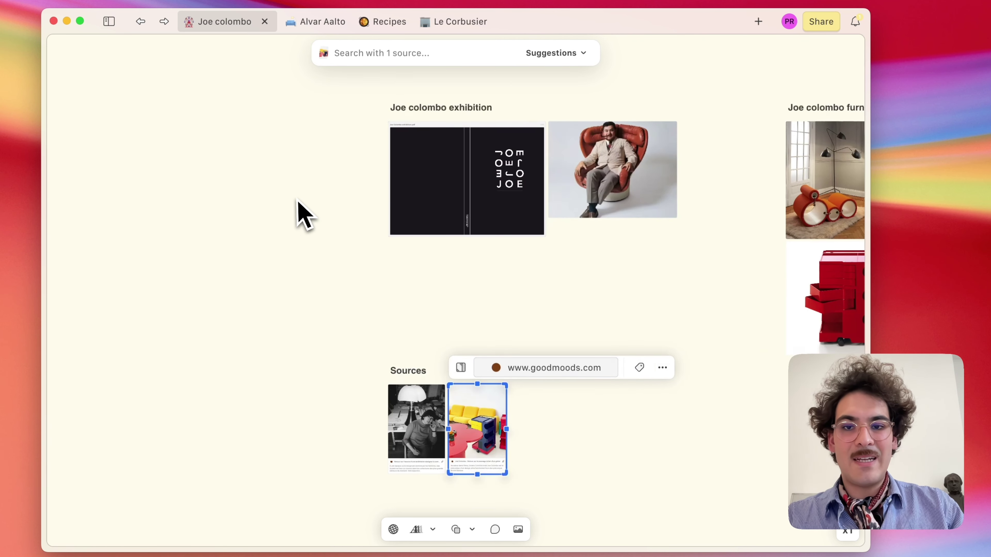
scroll(299, 211, right, 3)
click(299, 201)
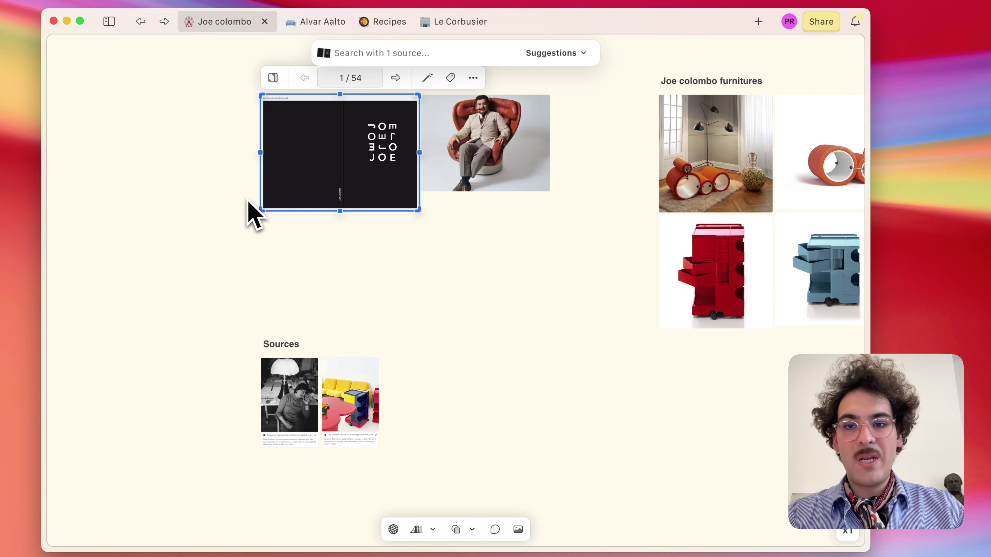
key(Return)
Extract the purple bedroom photo from page 6 of the catalogue onto the board and close the catalogue.
scroll(384, 413, down, 20)
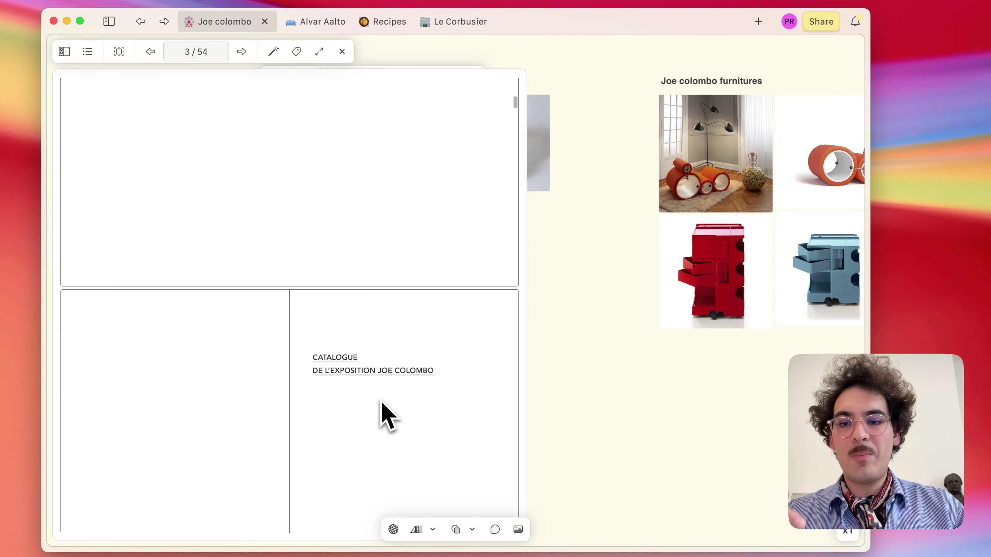
scroll(386, 416, down, 20)
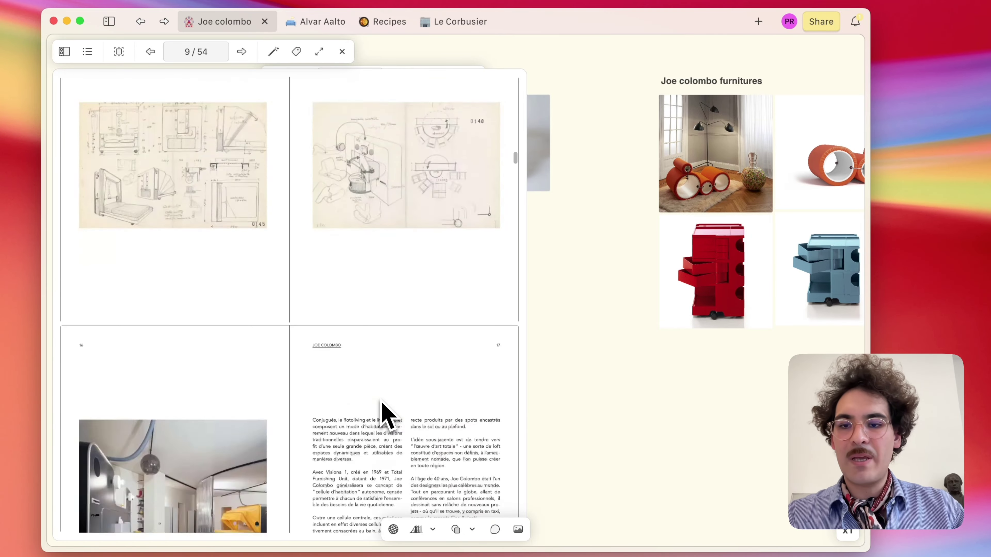
scroll(387, 416, down, 15)
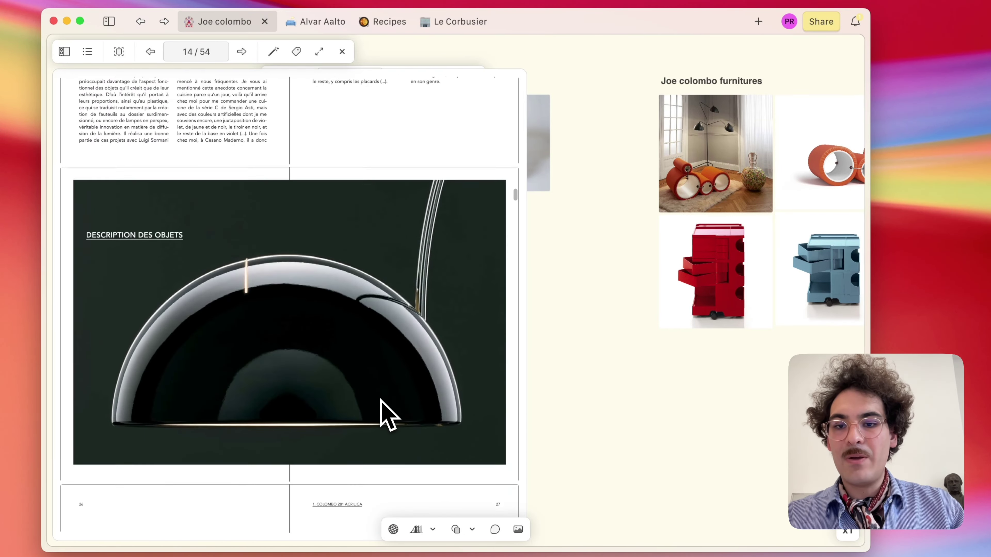
scroll(387, 416, up, 12)
scroll(387, 416, up, 15)
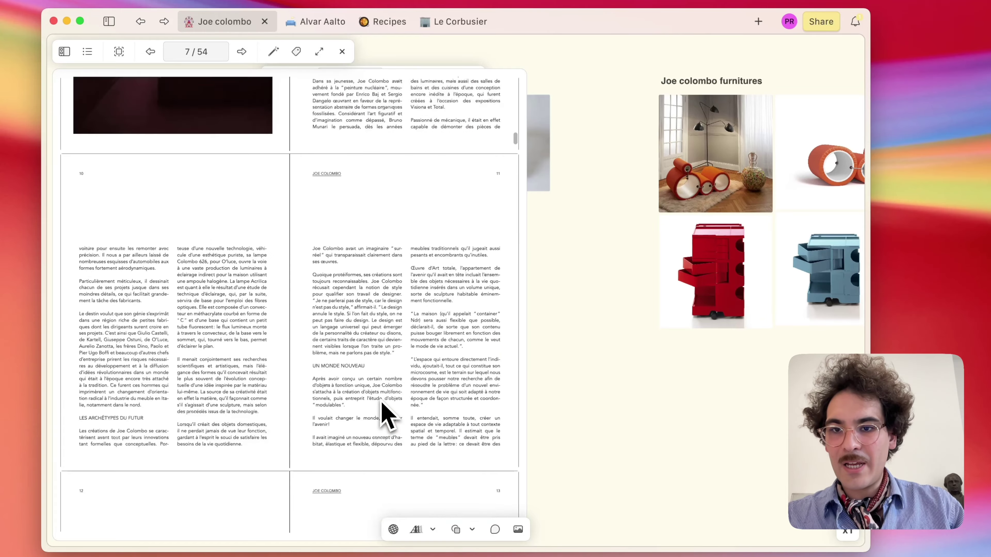
scroll(377, 392, up, 2)
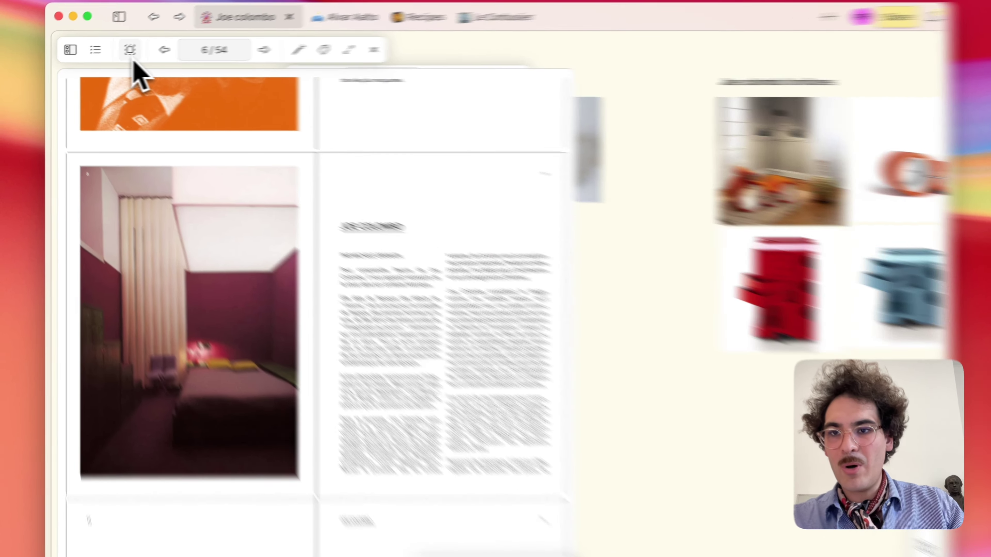
click(119, 52)
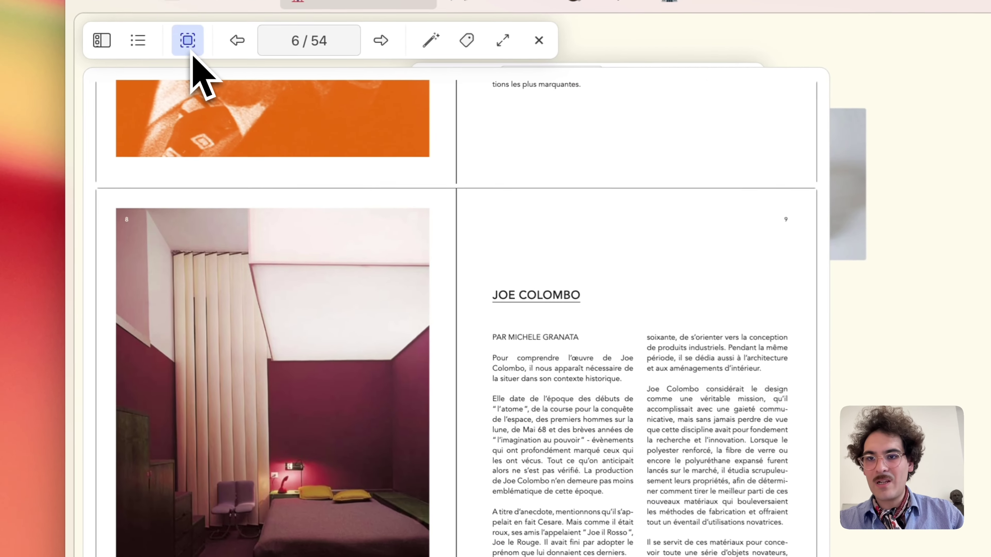
drag(126, 233, 418, 556)
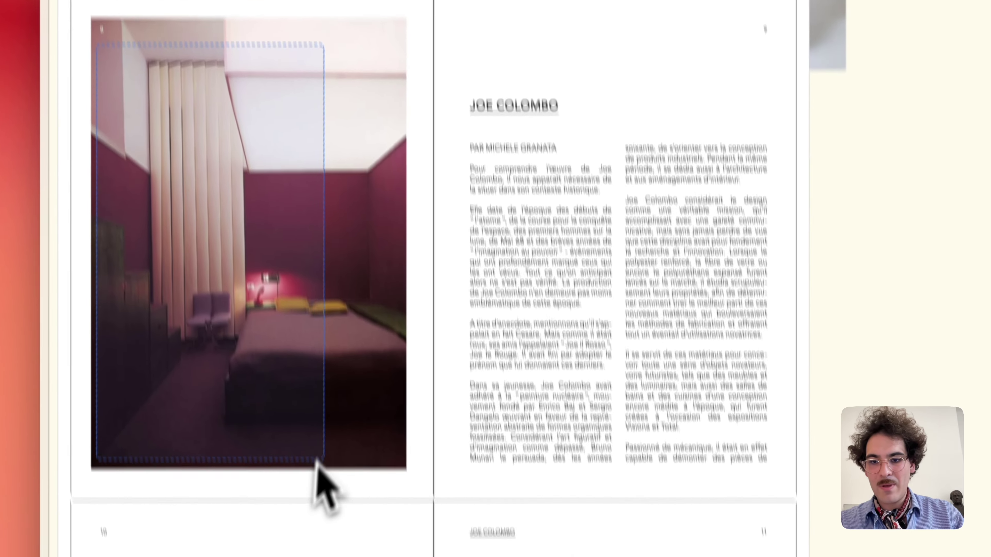
drag(385, 409, 394, 412)
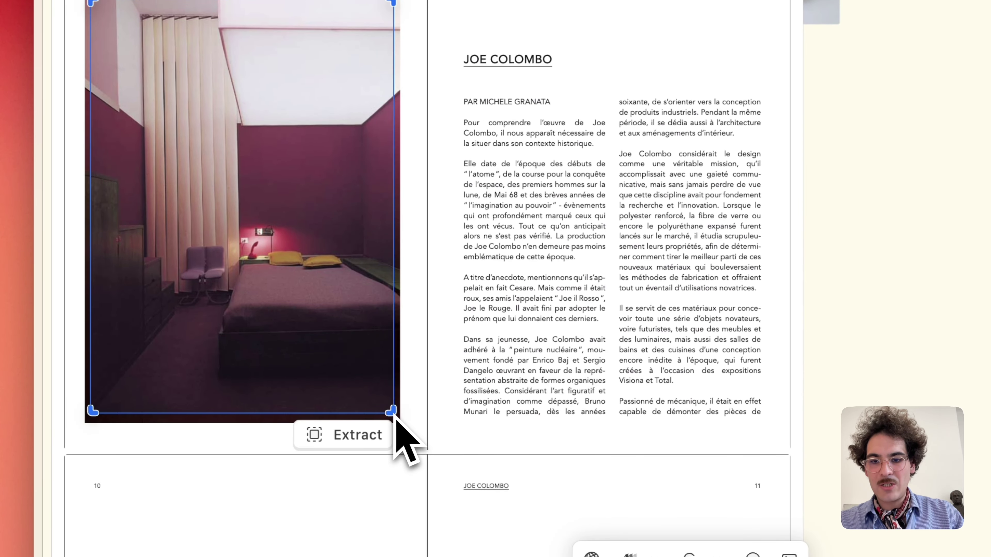
click(308, 444)
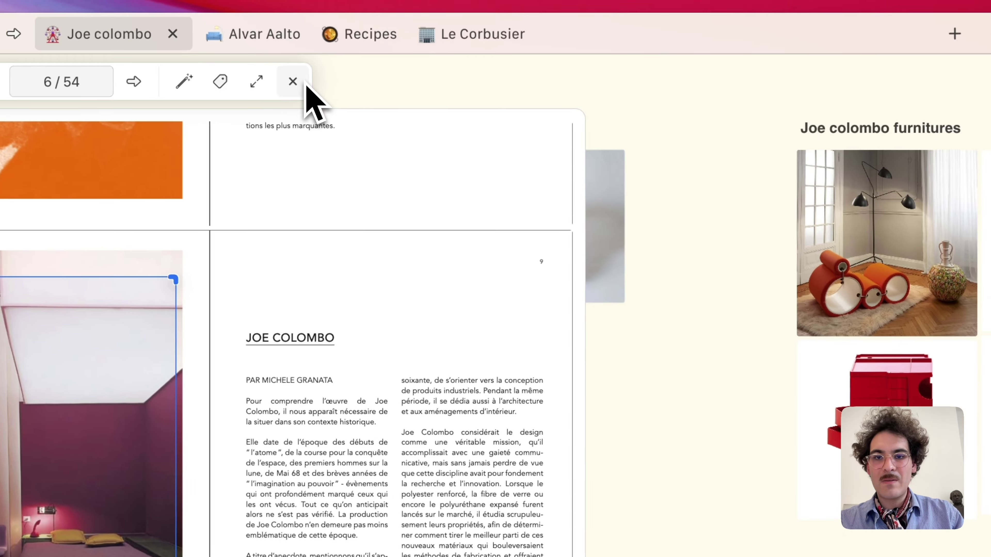
click(305, 86)
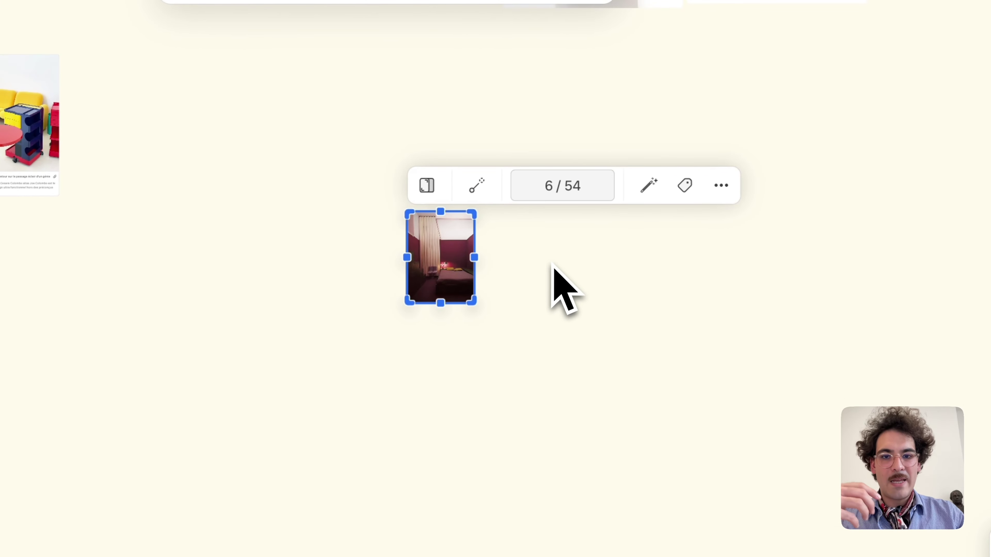
Open the extracted bedroom photo's source page in the catalogue and close it again.
click(476, 186)
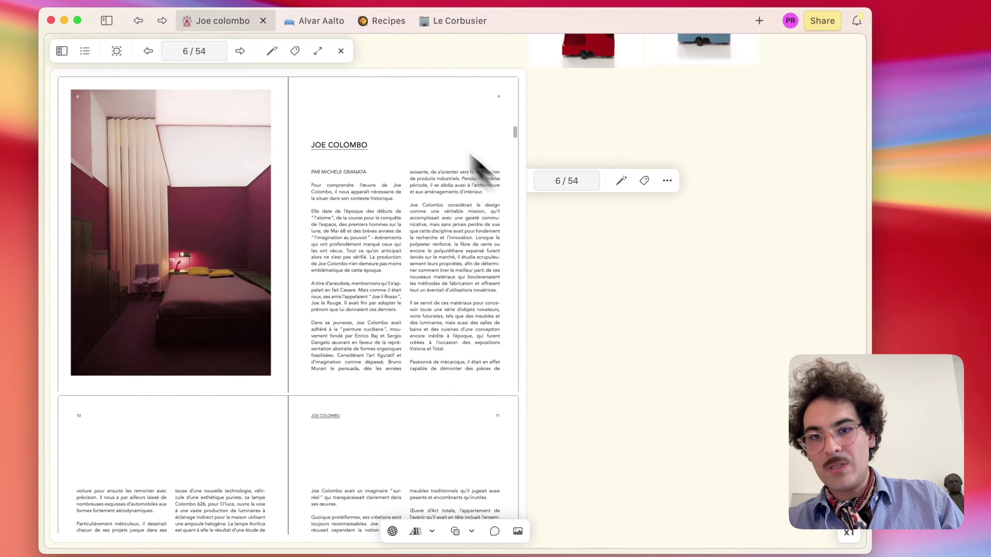
click(340, 50)
scroll(448, 128, up, 5)
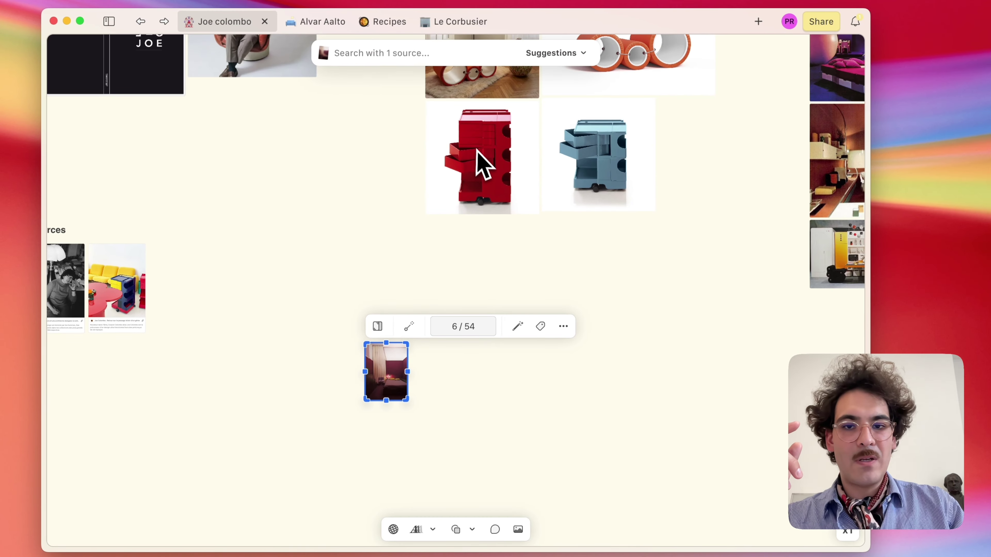
Open the source of the red trolley image, close it and deselect the image.
click(484, 165)
click(473, 89)
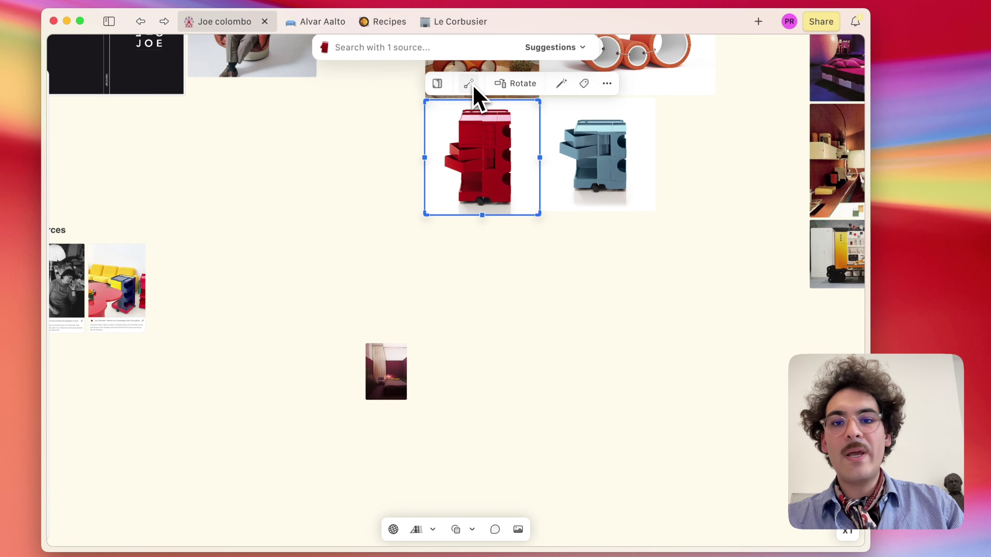
click(403, 51)
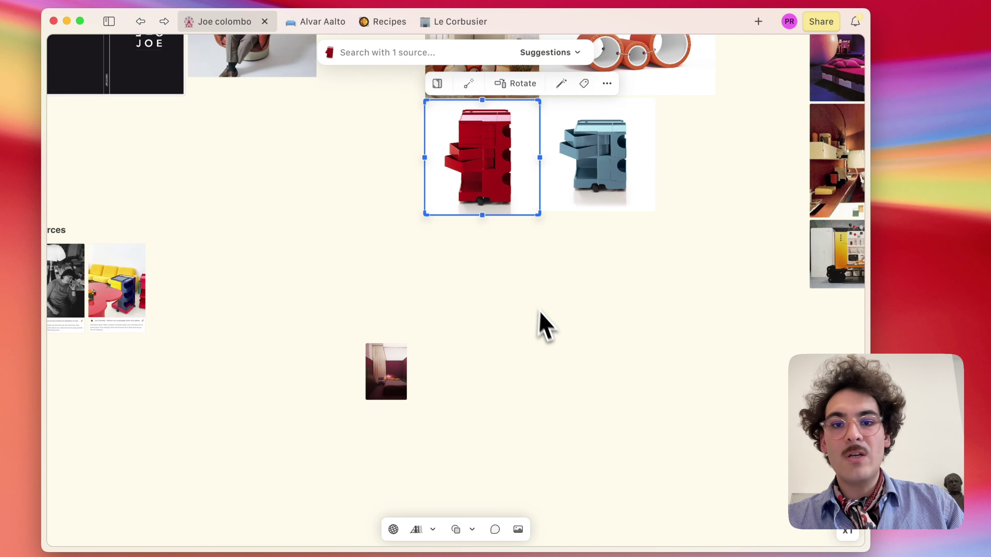
click(546, 329)
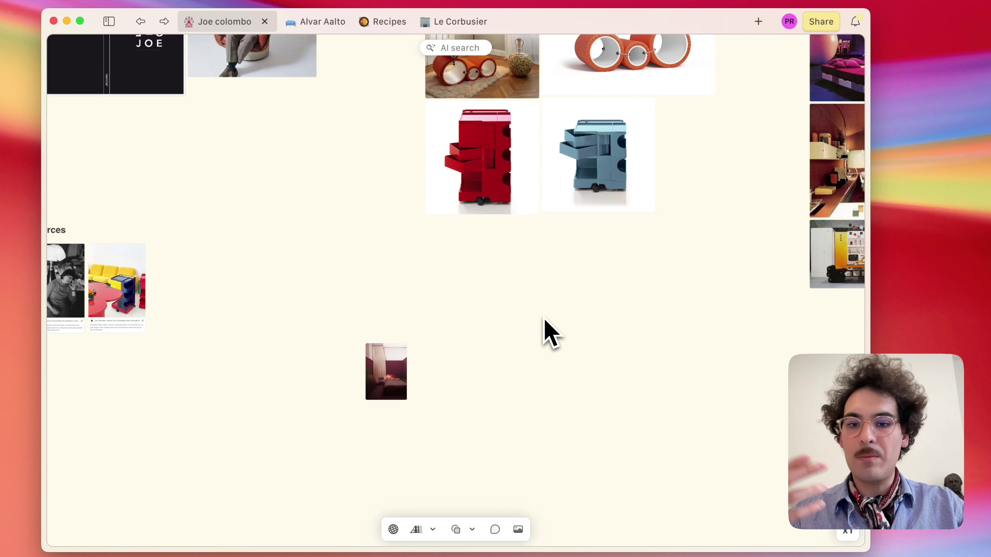
Examine the description and generated tags of the extracted bedroom photo and the exhibition catalogue, and close the details.
click(392, 392)
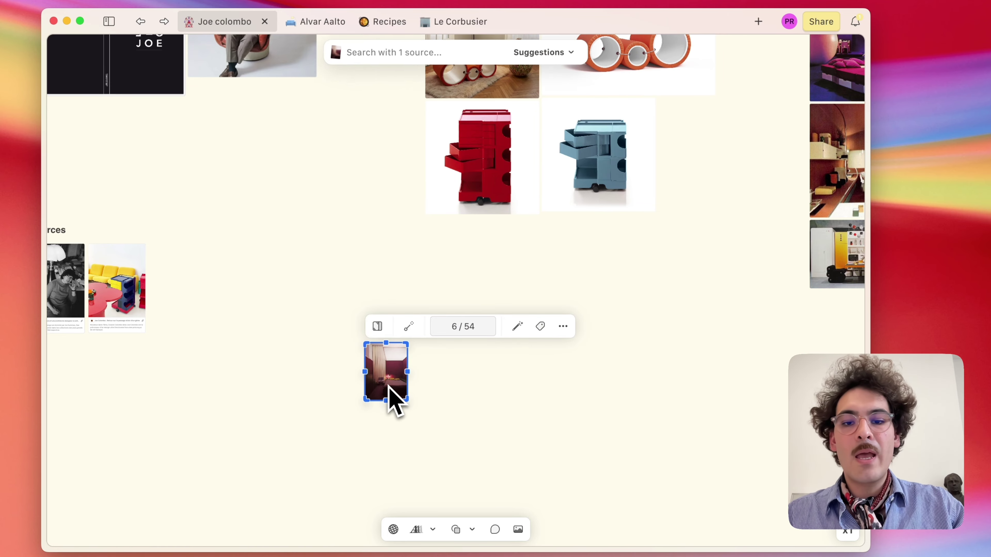
click(540, 329)
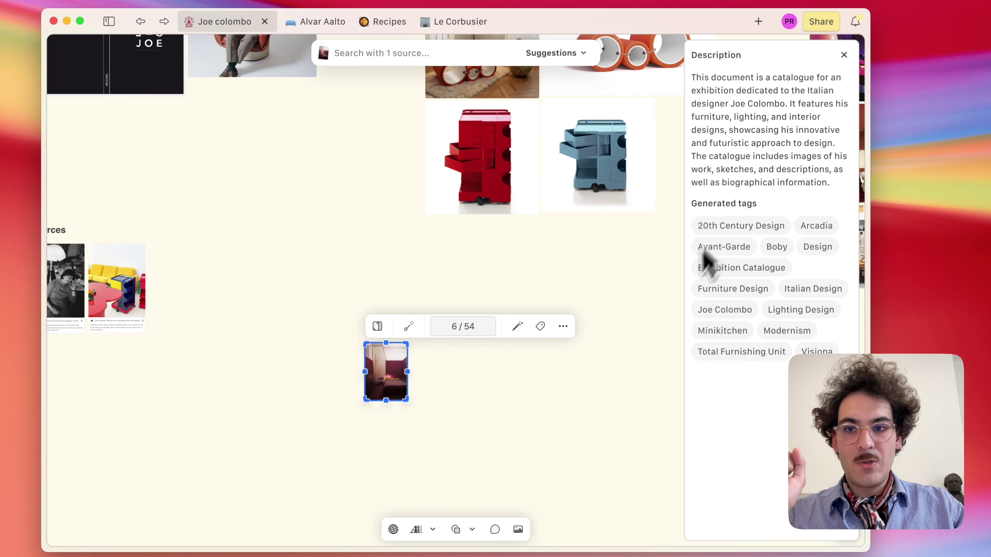
click(126, 83)
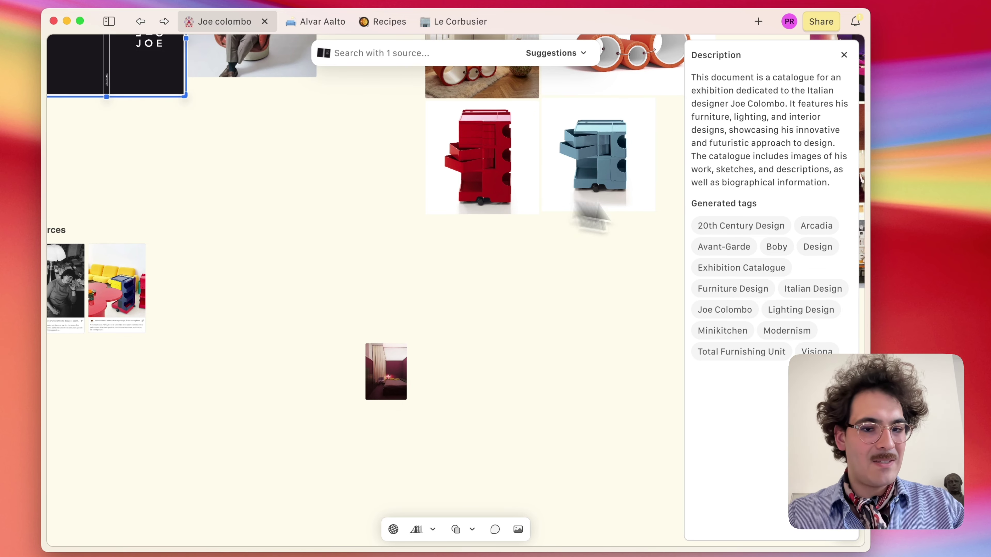
click(843, 55)
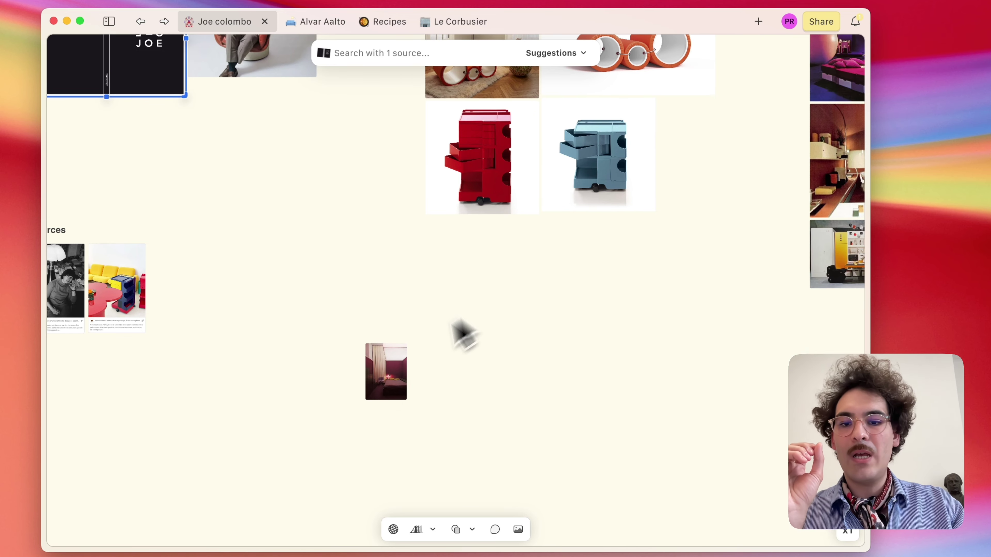
Enlarge the extracted bedroom photo on the board to roughly twice its size and deselect it.
click(402, 357)
scroll(403, 357, down, 8)
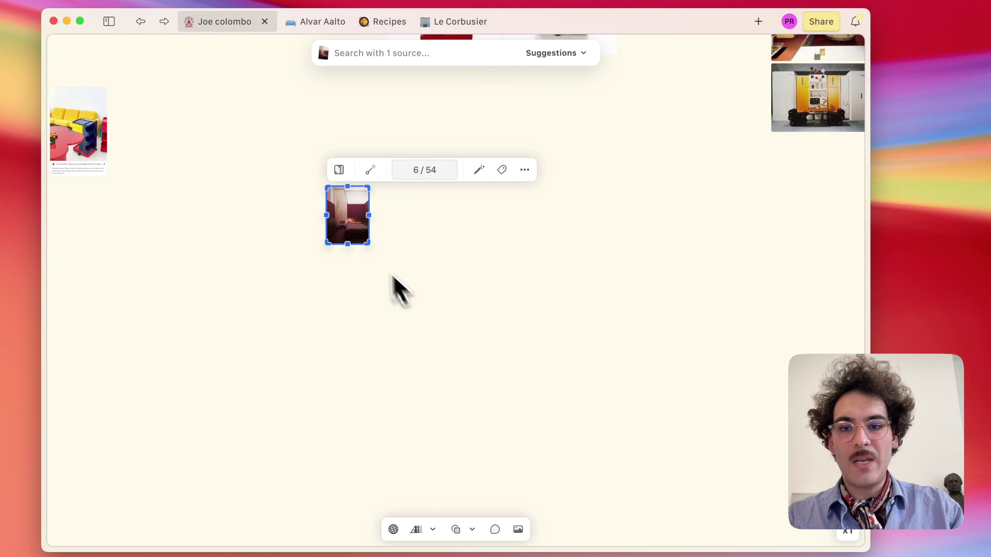
drag(369, 243, 414, 335)
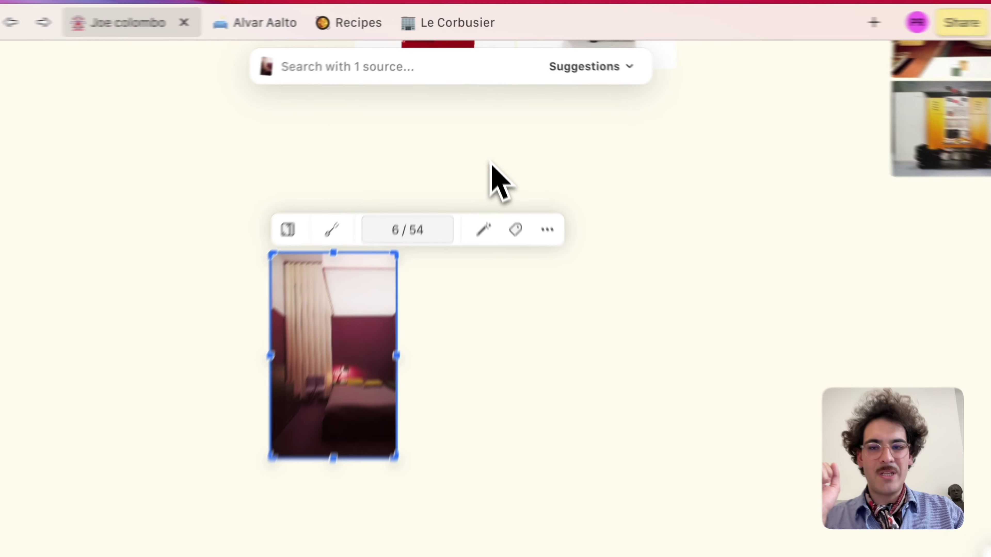
click(488, 156)
scroll(499, 195, down, 3)
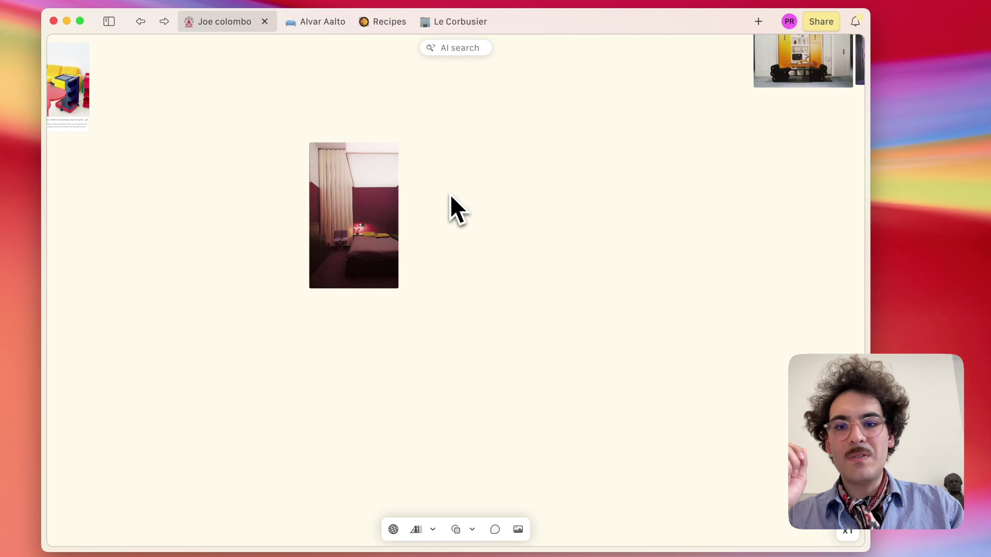
Check the AI search sources for the bedroom photo alone and for the four Joe Colombo furniture images together.
click(350, 178)
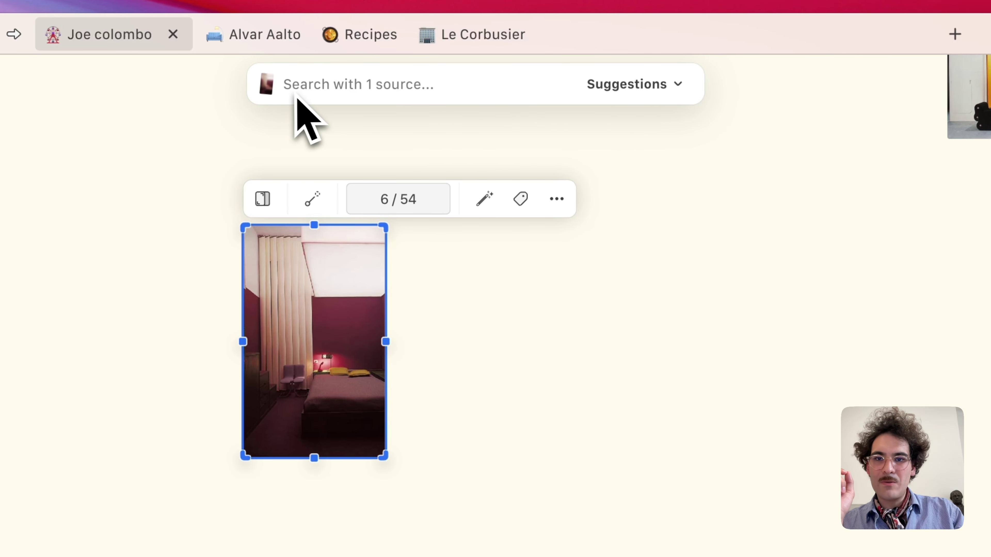
click(671, 311)
scroll(671, 312, down, 10)
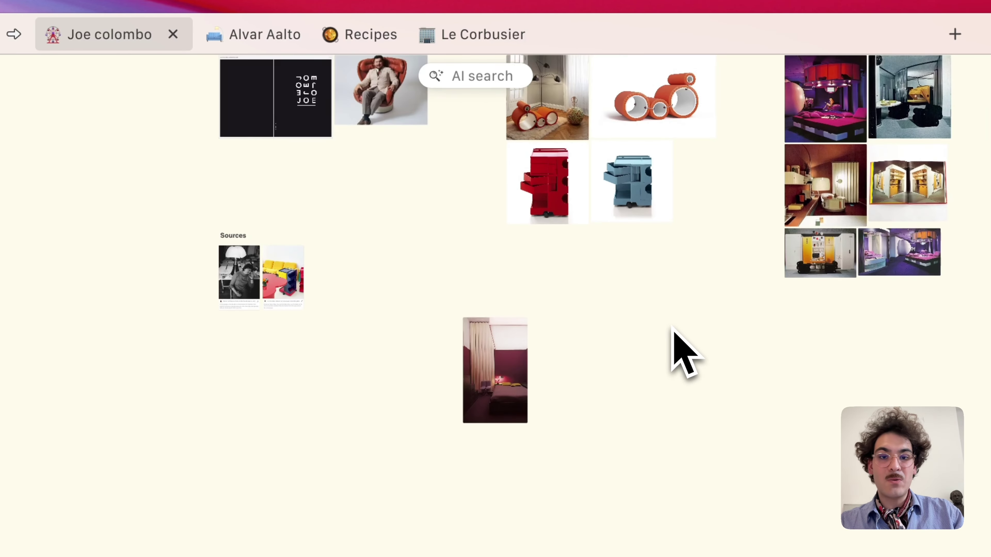
drag(637, 370, 458, 217)
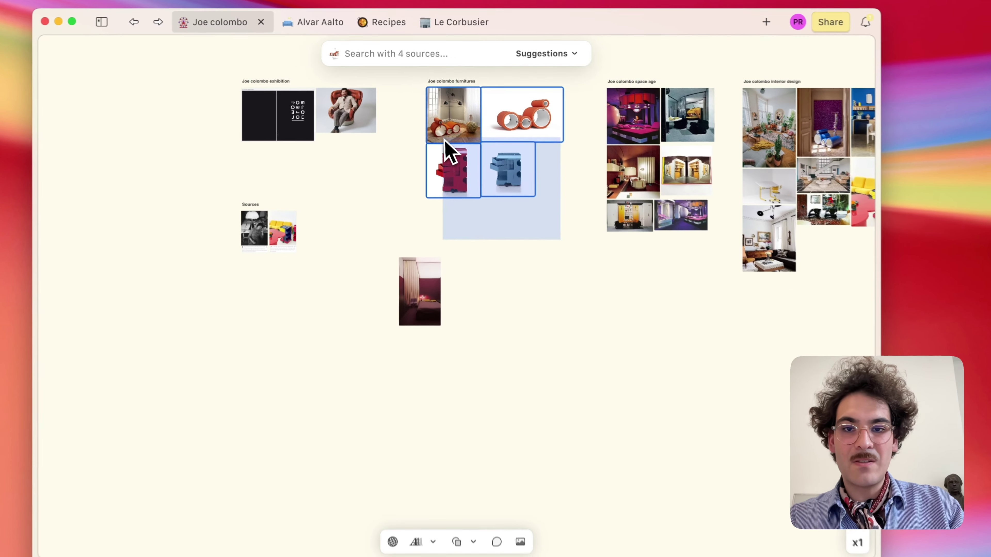
drag(444, 142, 403, 113)
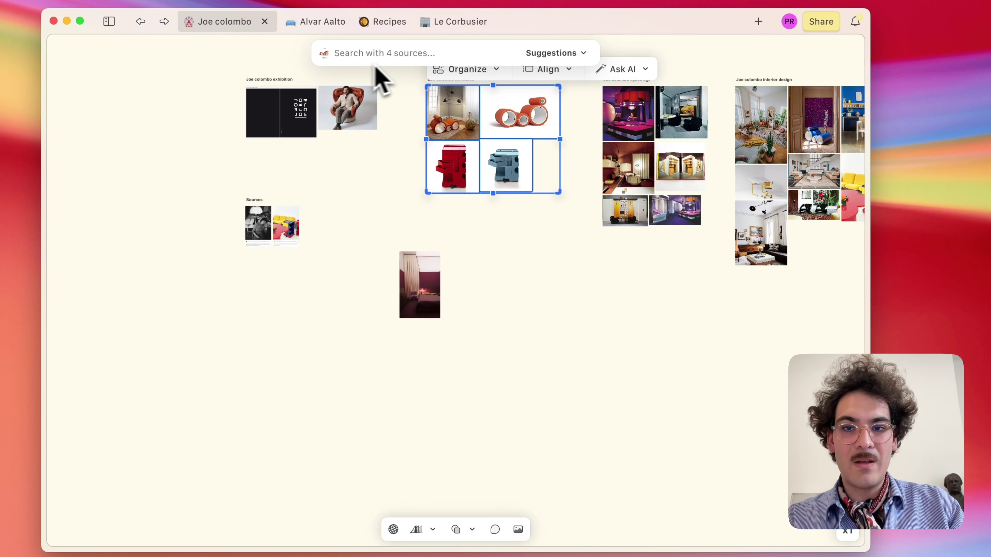
click(453, 323)
Find related images for the bedroom photo with the AI search suggestions and open the resulting image stack.
scroll(451, 331, up, 10)
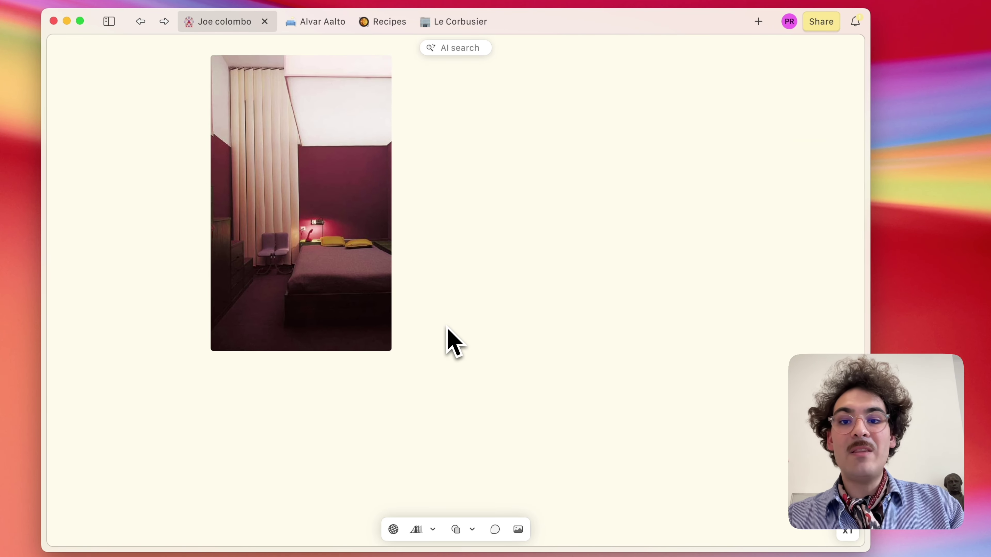
scroll(448, 329, down, 5)
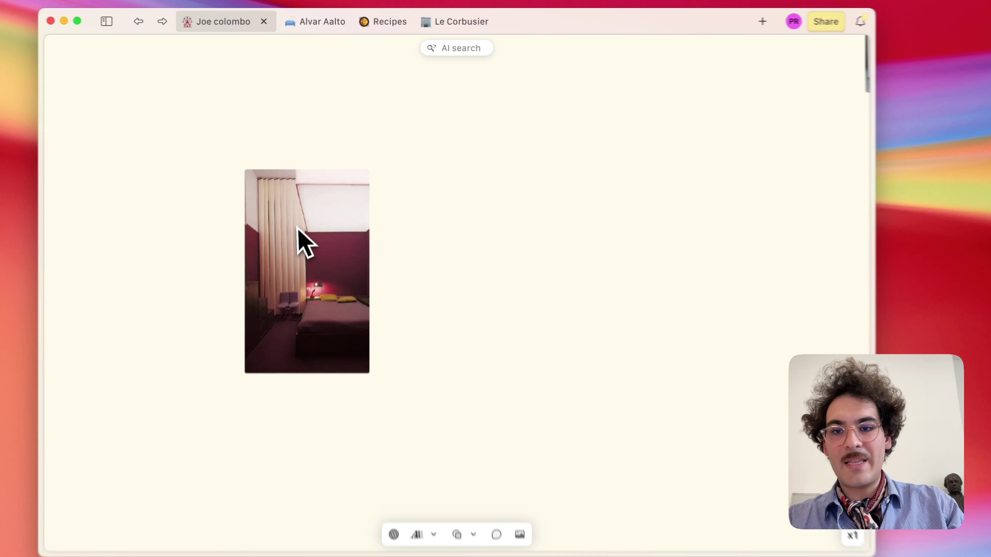
click(298, 237)
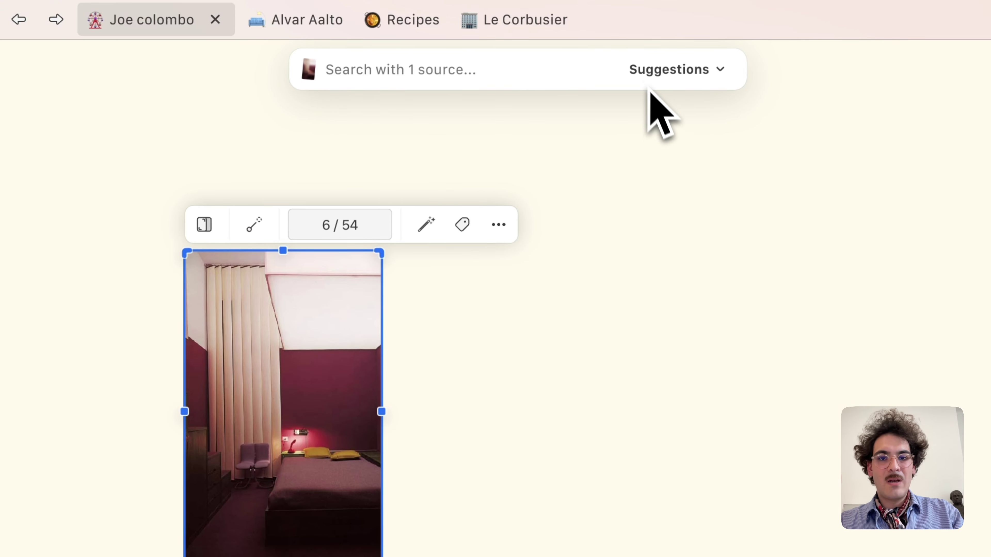
click(648, 76)
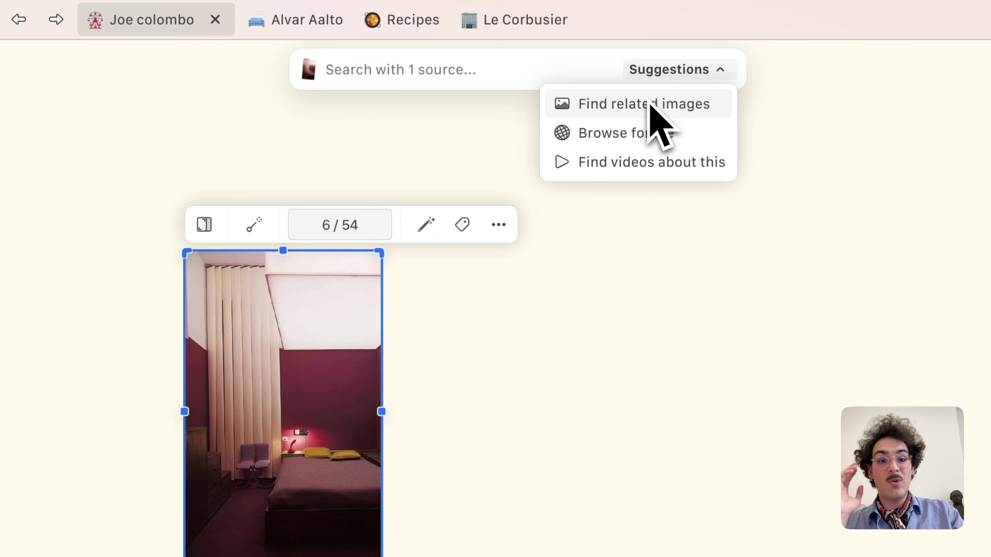
click(648, 104)
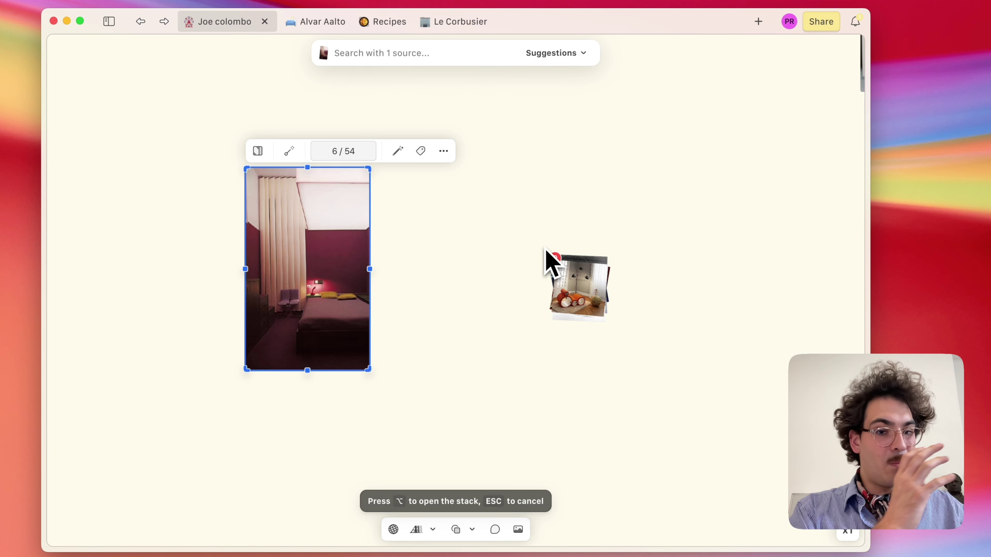
key(alt)
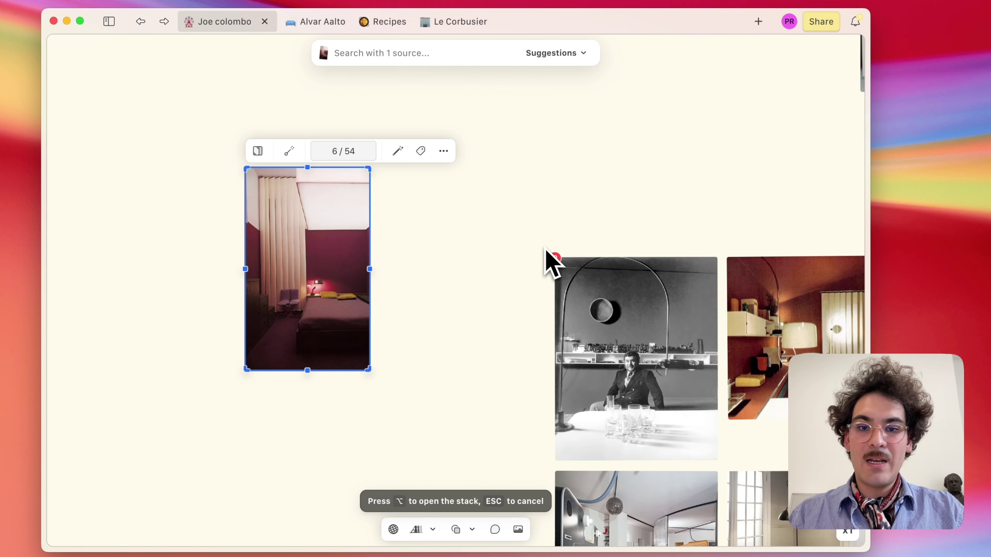
Place the opened stack of related images directly beside the bedroom photo and deselect them.
click(410, 201)
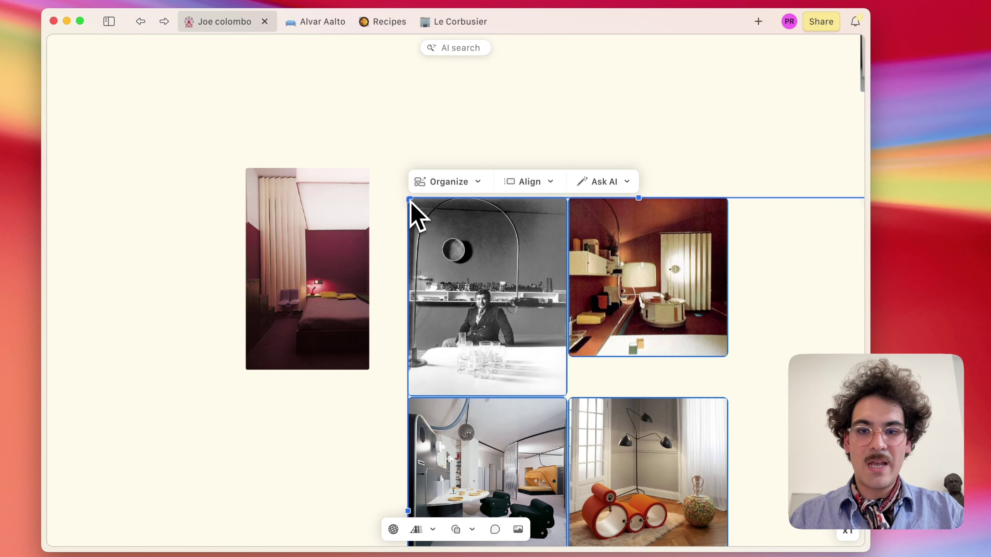
scroll(410, 202, down, 5)
drag(426, 237, 412, 228)
scroll(435, 269, up, 5)
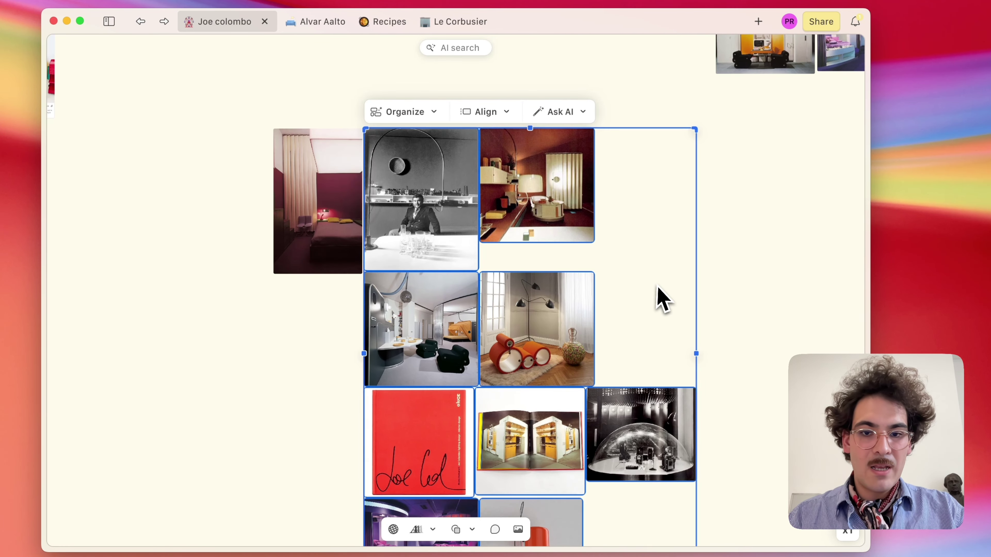
click(657, 294)
Open the trendland.com source page of the purple lounge image below the red Joe Colombo book.
scroll(658, 291, down, 3)
scroll(579, 322, up, 3)
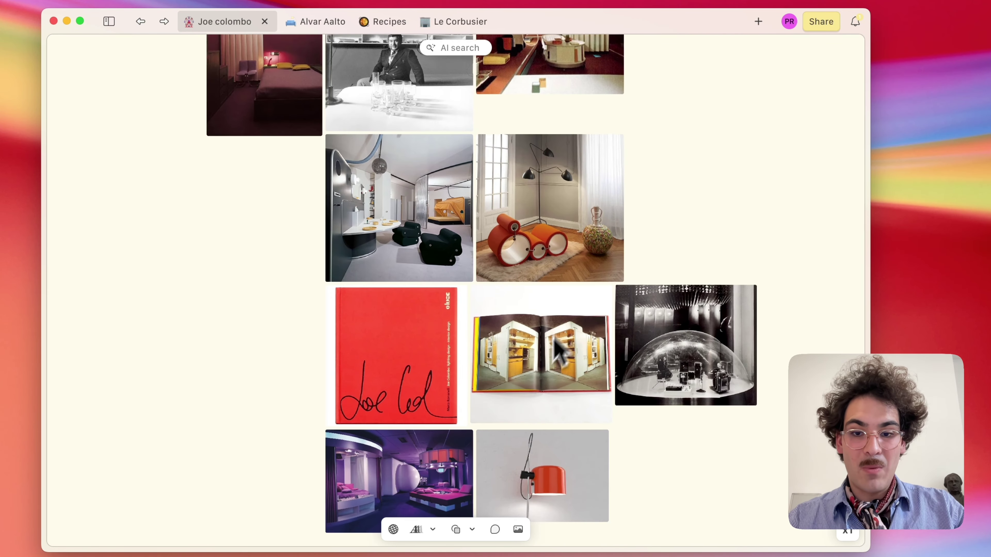
scroll(527, 391, down, 5)
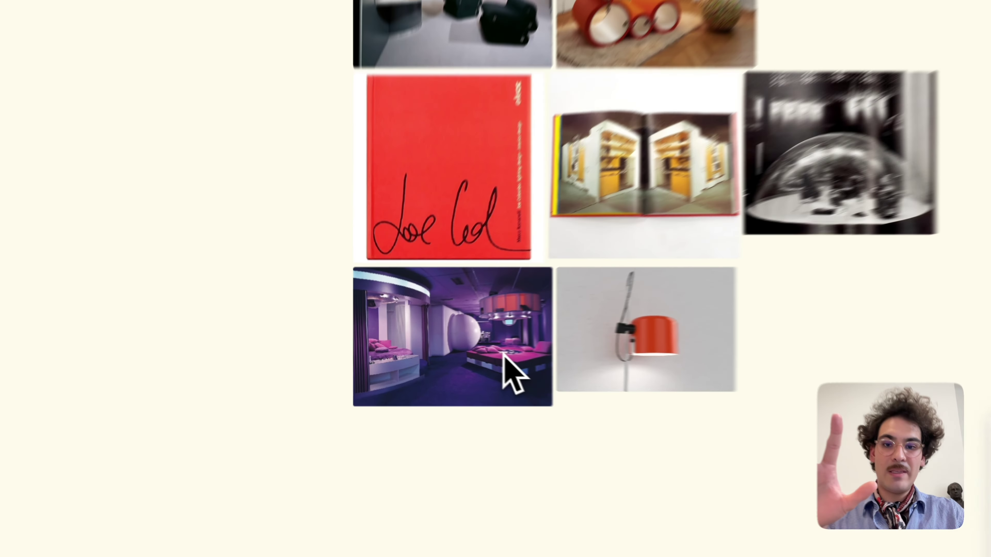
click(475, 351)
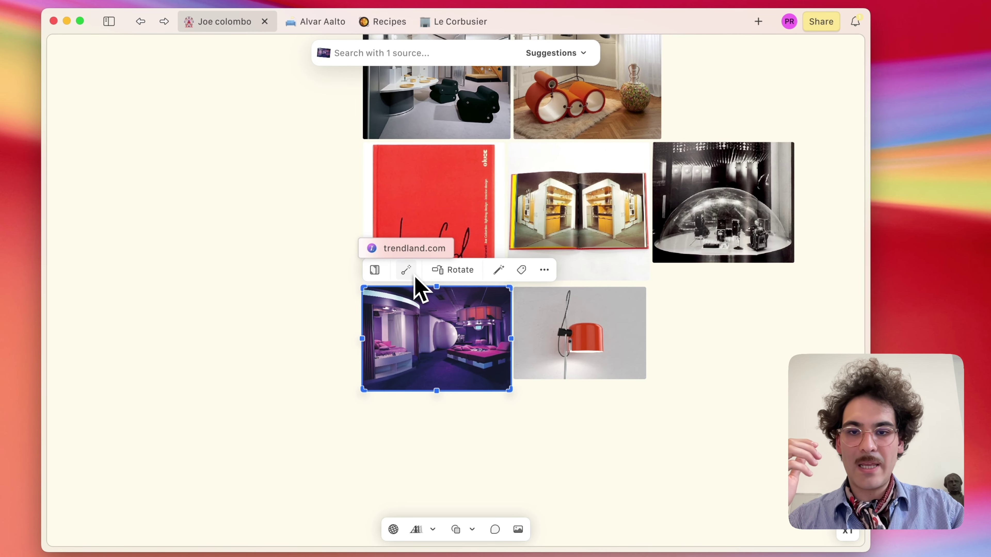
click(415, 276)
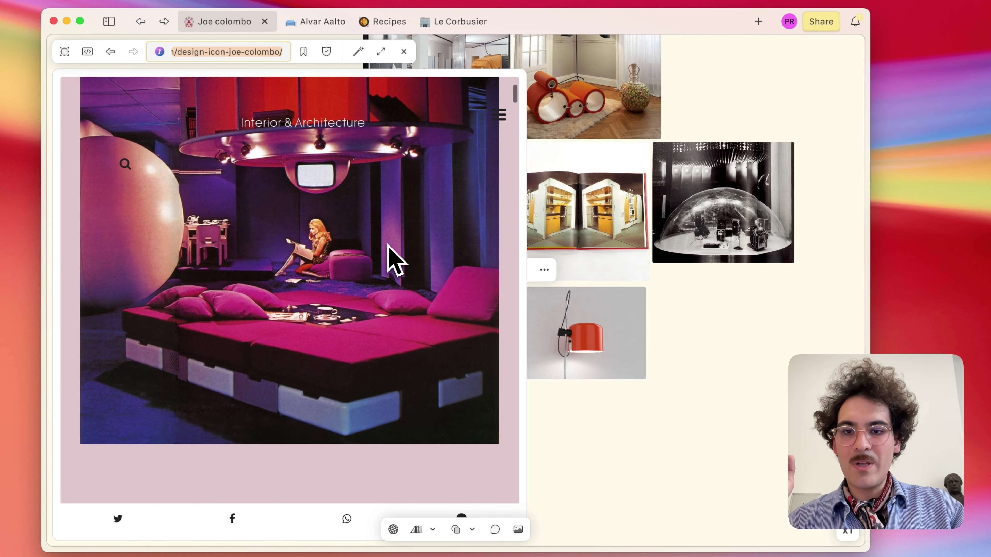
Extract the blue office photo from the trendland.com page onto the board beside the red lamp, and close the page.
scroll(388, 245, down, 10)
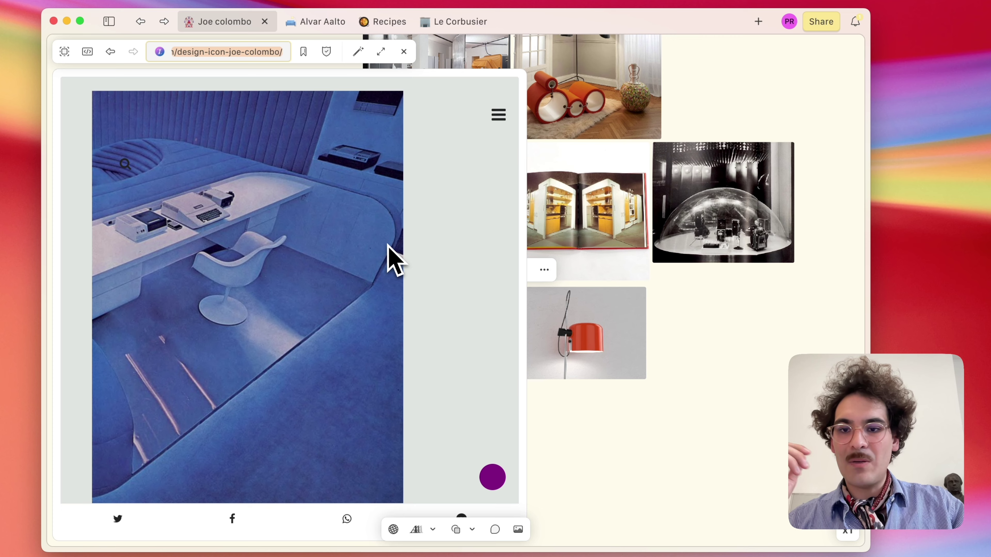
scroll(387, 250, down, 3)
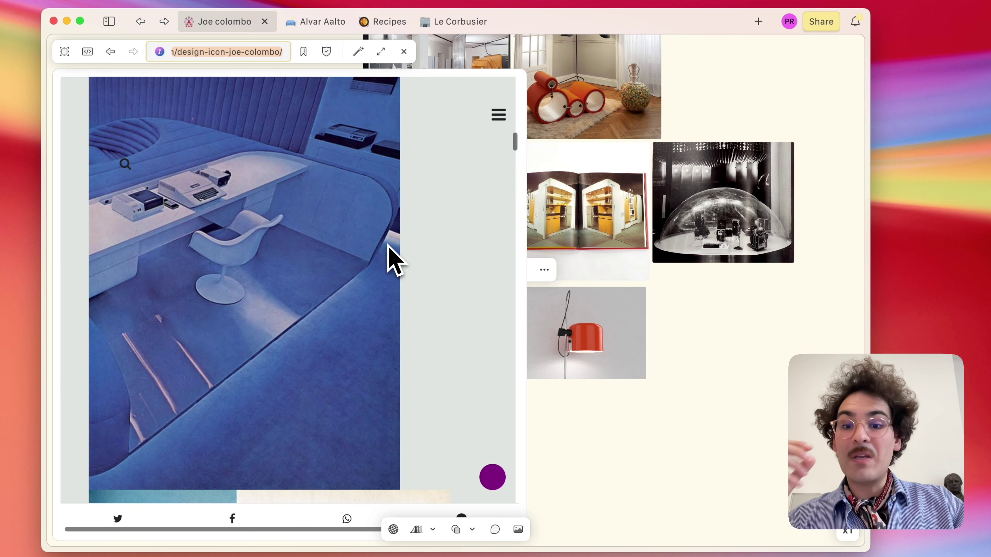
scroll(387, 250, up, 3)
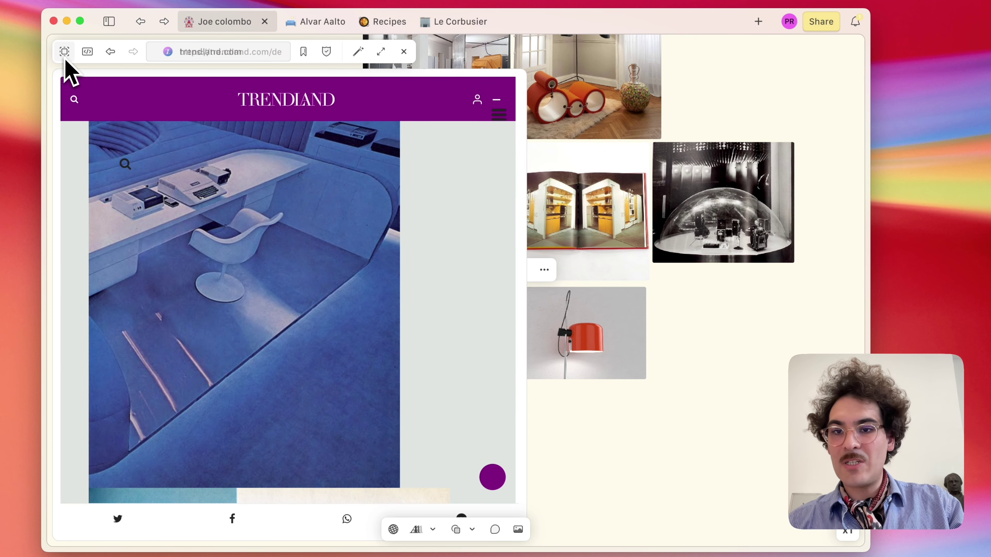
drag(205, 252, 729, 363)
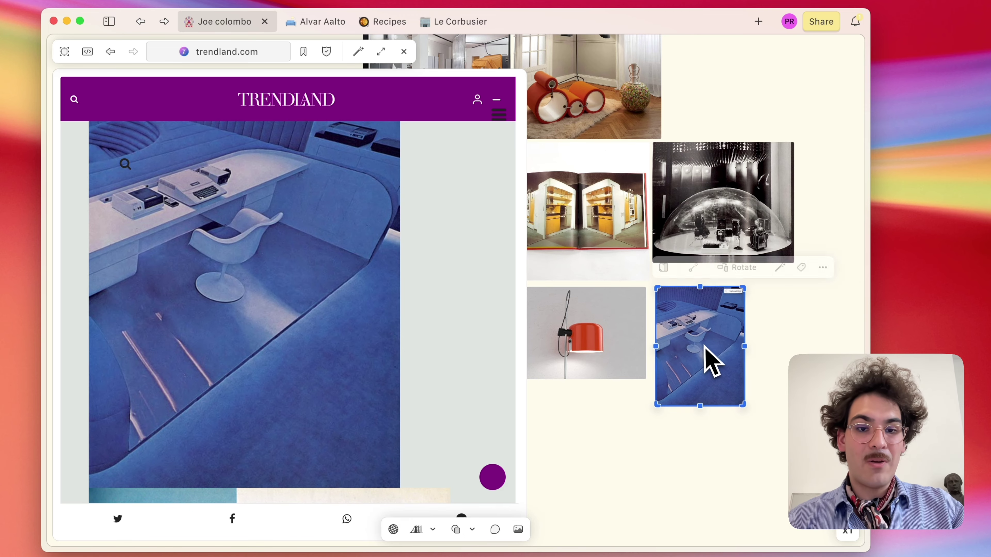
click(404, 52)
Move the blue office photo and the purple lounge image side by side into the empty area below the other images.
scroll(546, 215, down, 5)
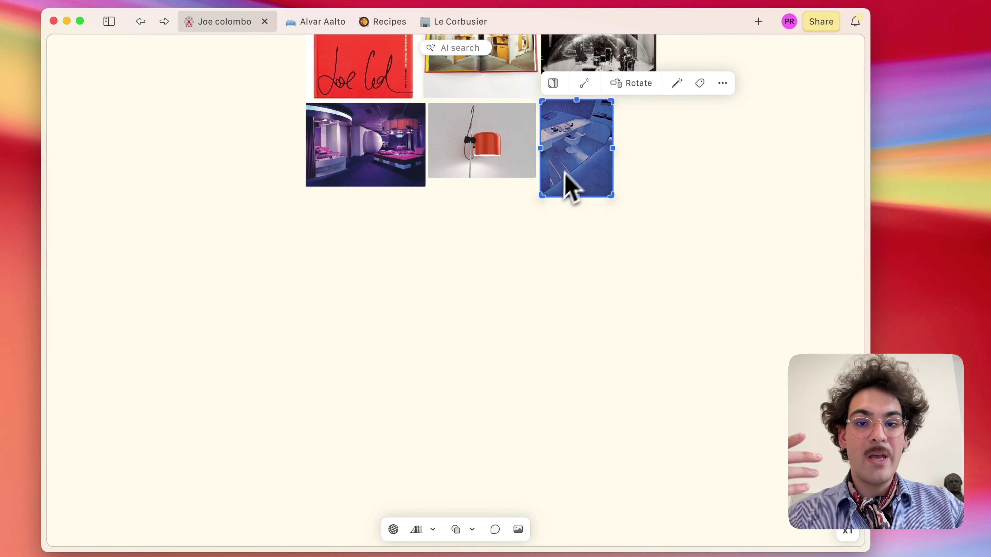
drag(570, 188, 548, 360)
drag(346, 158, 446, 330)
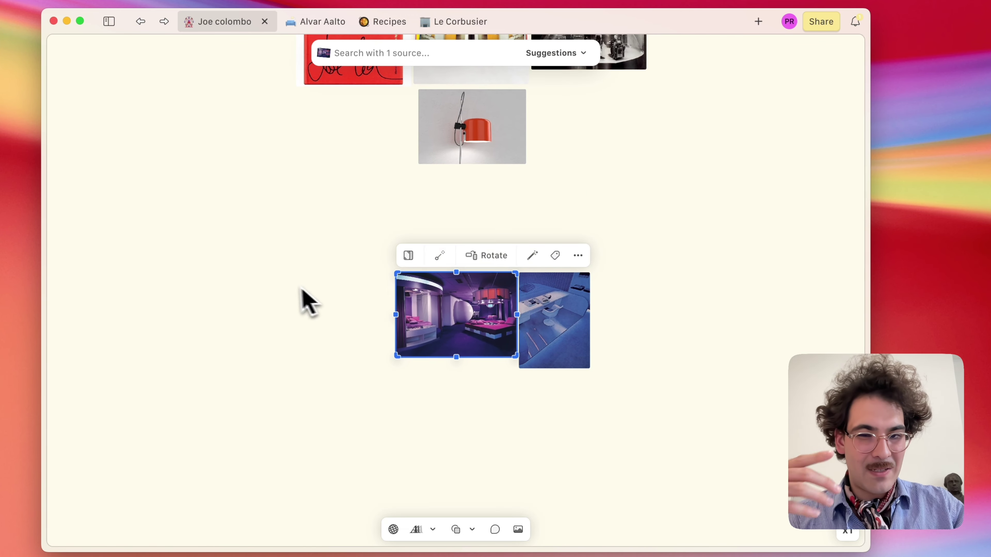
Run an AI search to find related images with the purple lounge and blue office photos as the two sources.
scroll(308, 302, down, 3)
drag(532, 310, 325, 187)
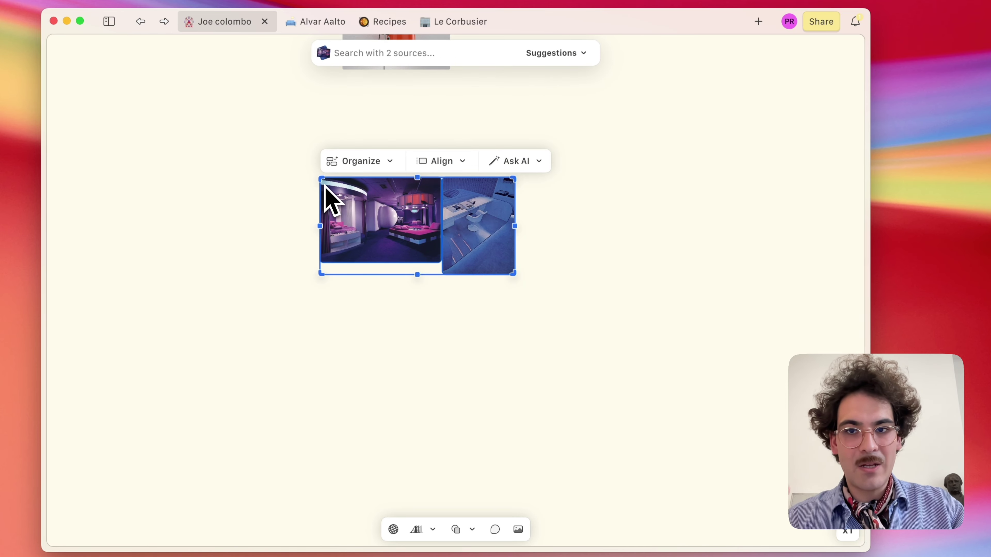
click(372, 59)
text(find)
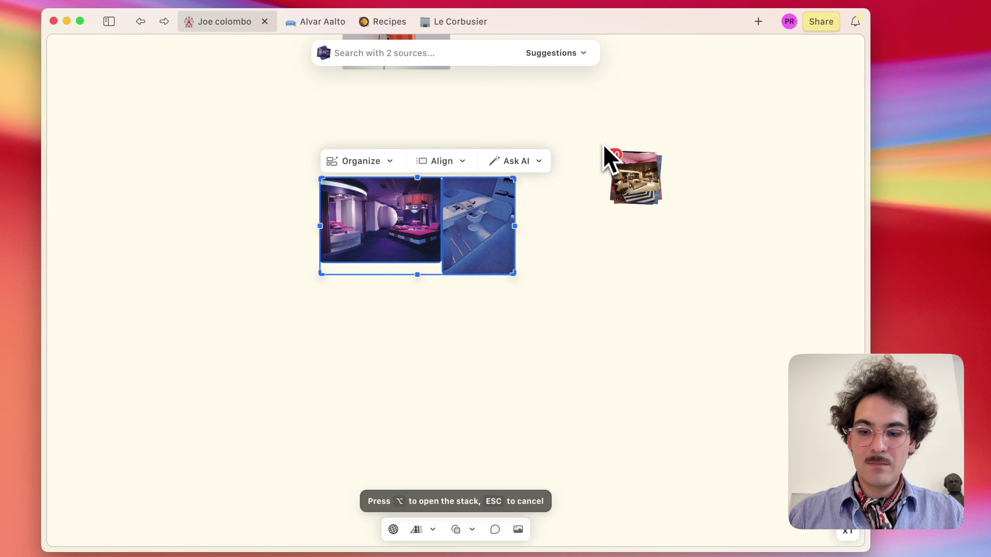
Open the resulting image stack, snap its images against the blue office photo, and deselect them.
key(alt)
drag(609, 172, 559, 232)
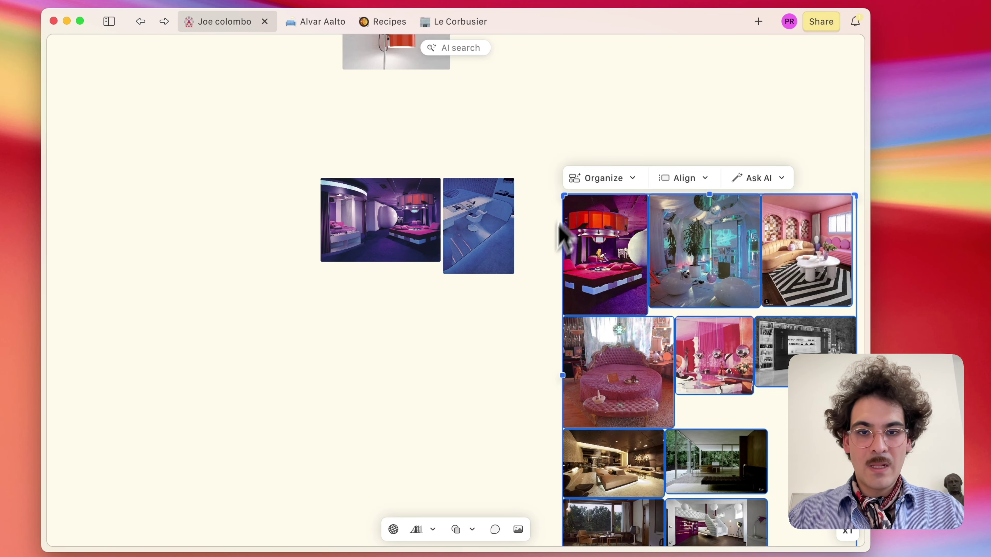
drag(532, 199, 486, 182)
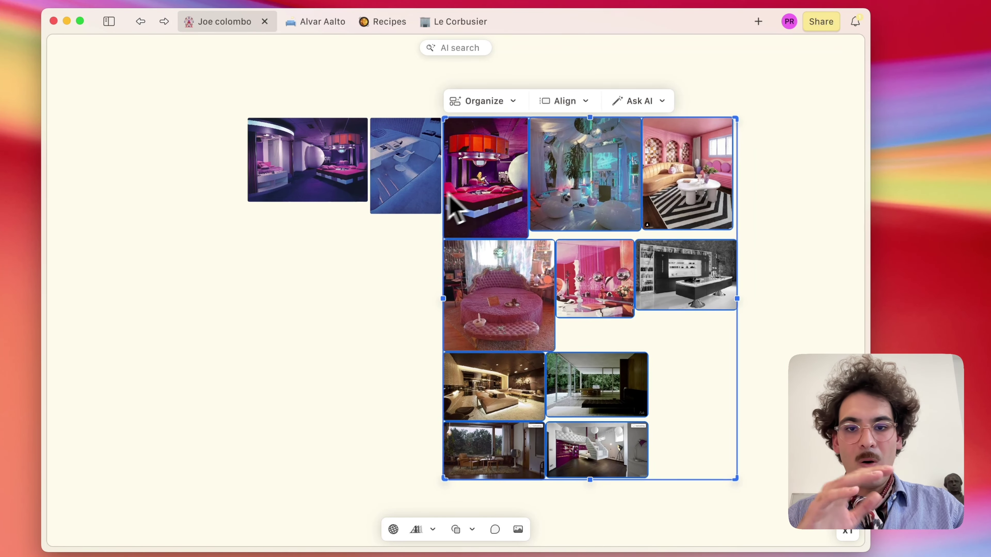
click(401, 297)
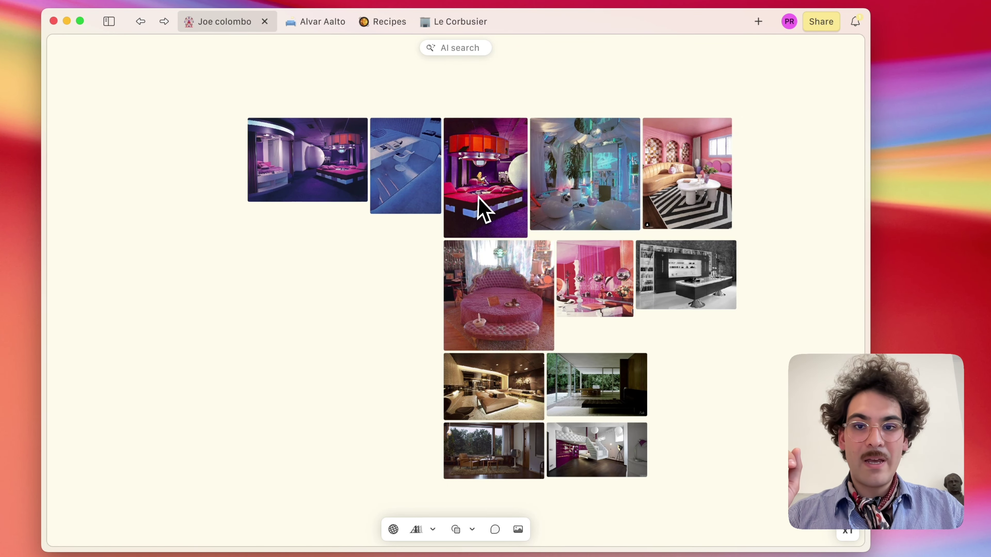
Check the source page of the red and purple lounge image next to the blue office photo, and close it.
click(483, 212)
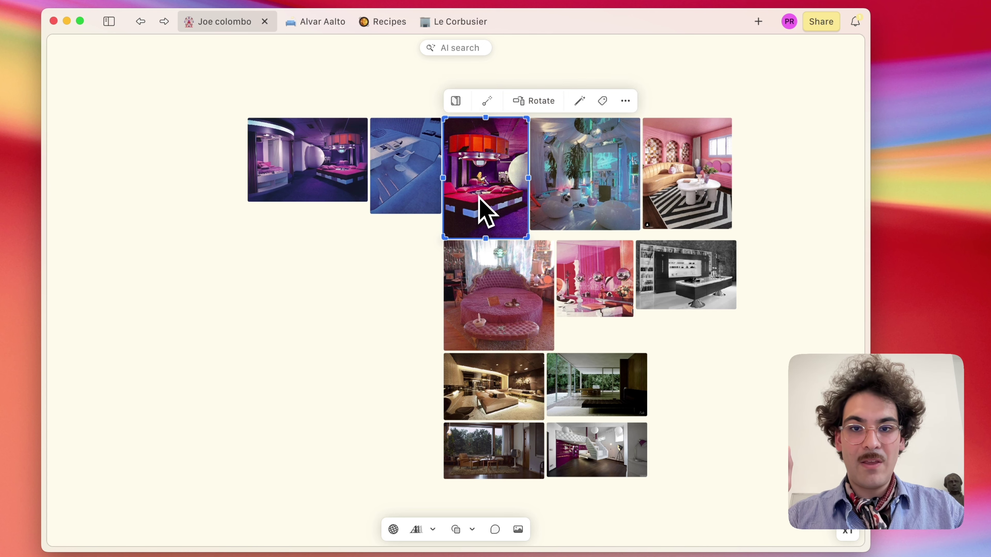
click(494, 111)
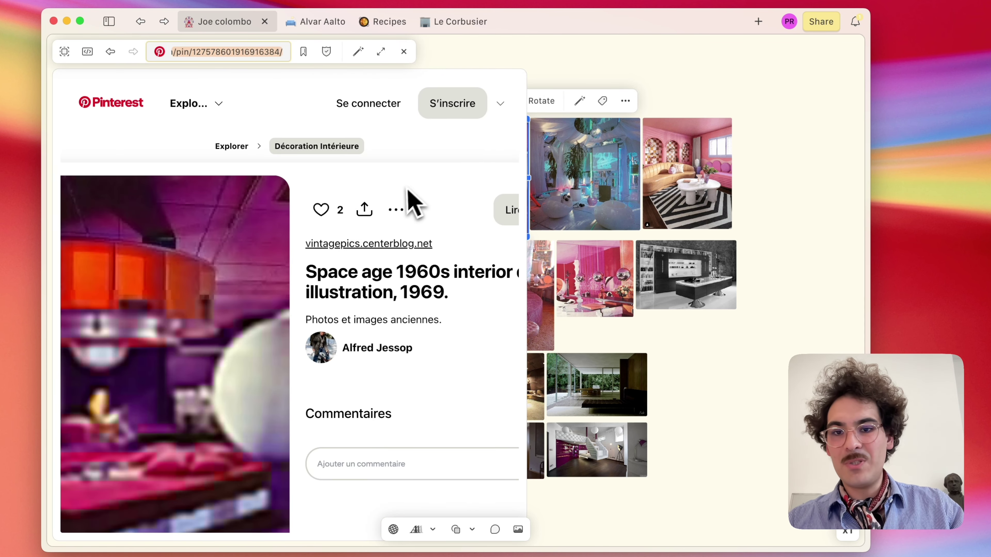
click(397, 51)
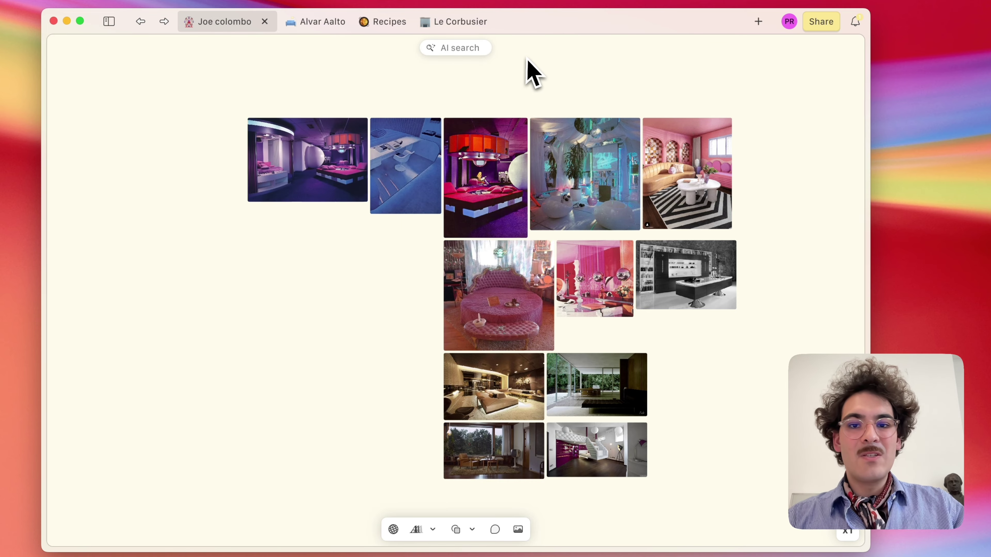
Review the image groups across the board and examine the description and generated tags of the blue office photo.
scroll(530, 73, down, 10)
scroll(524, 115, right, 1)
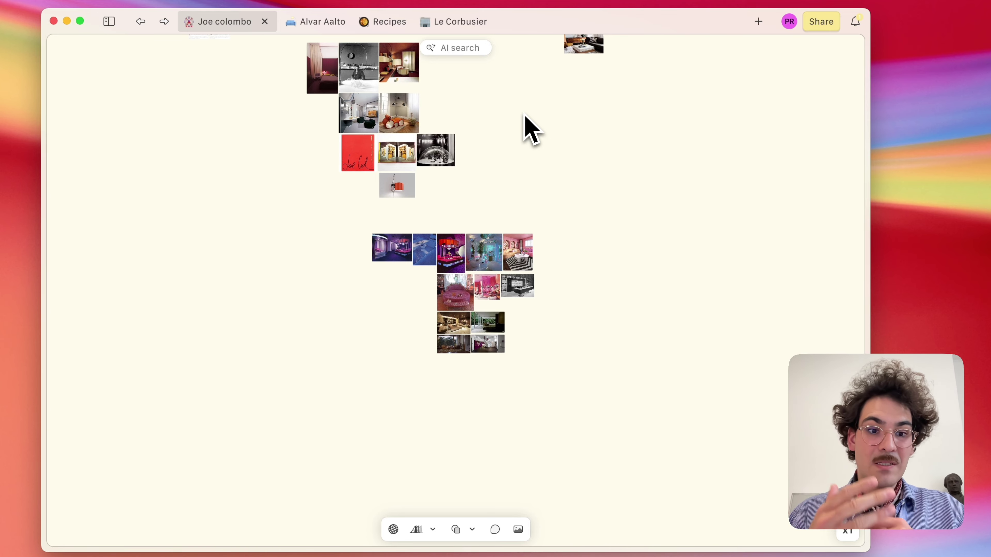
scroll(524, 117, up, 5)
scroll(525, 117, right, 5)
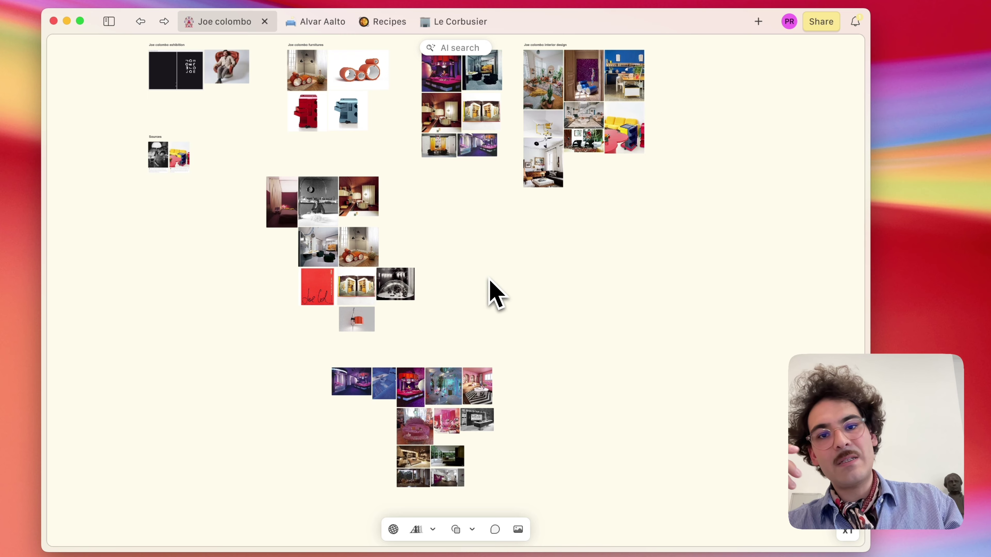
scroll(490, 280, up, 4)
scroll(490, 280, left, 2)
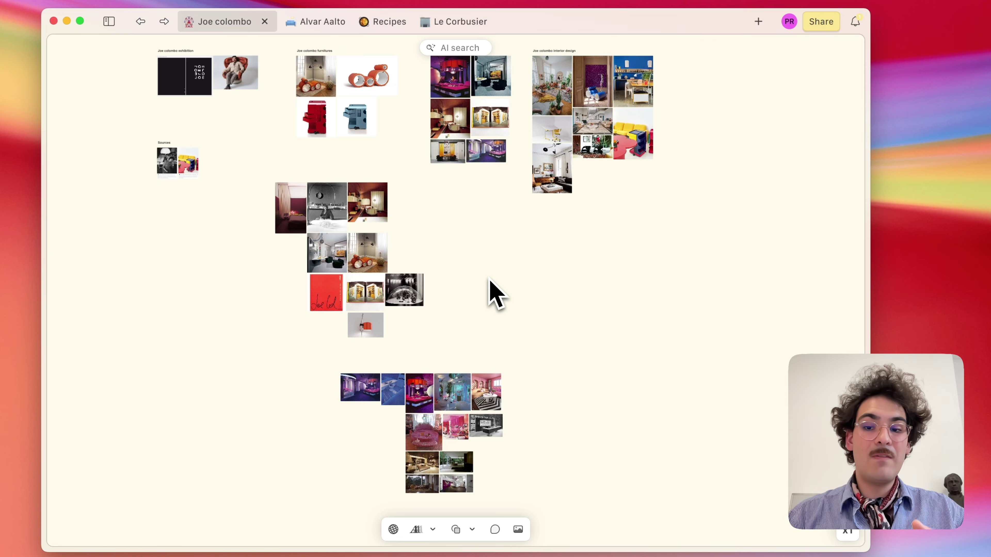
click(395, 389)
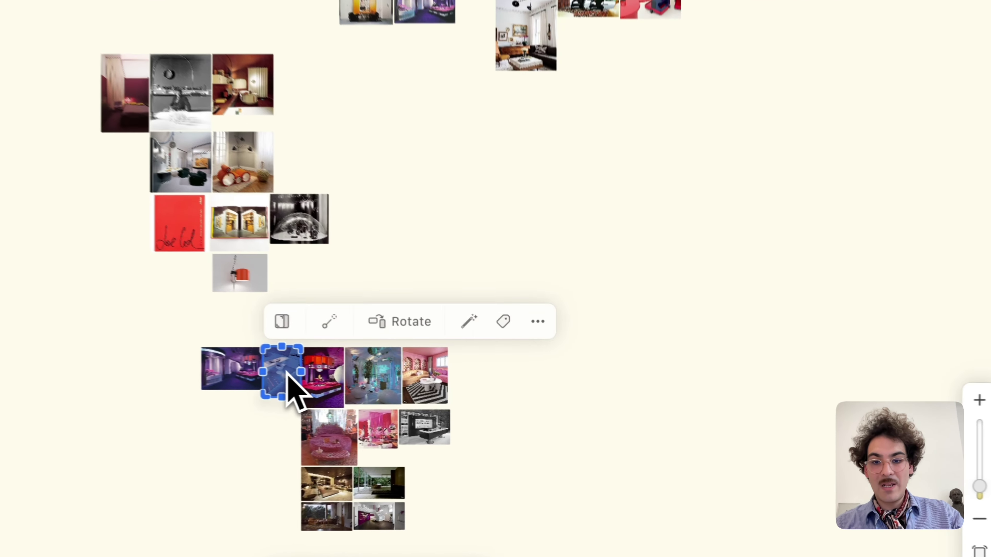
click(540, 356)
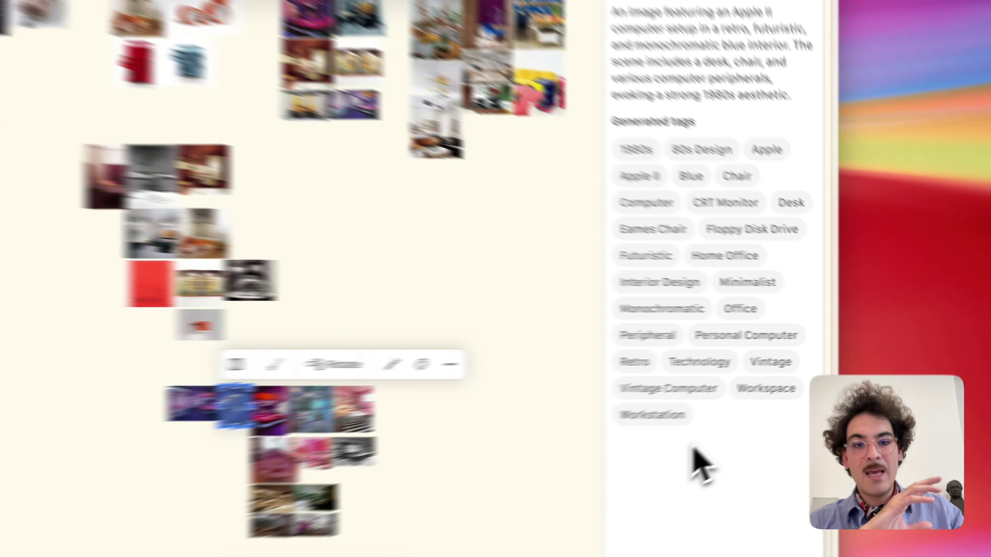
scroll(414, 398, up, 5)
scroll(410, 394, up, 10)
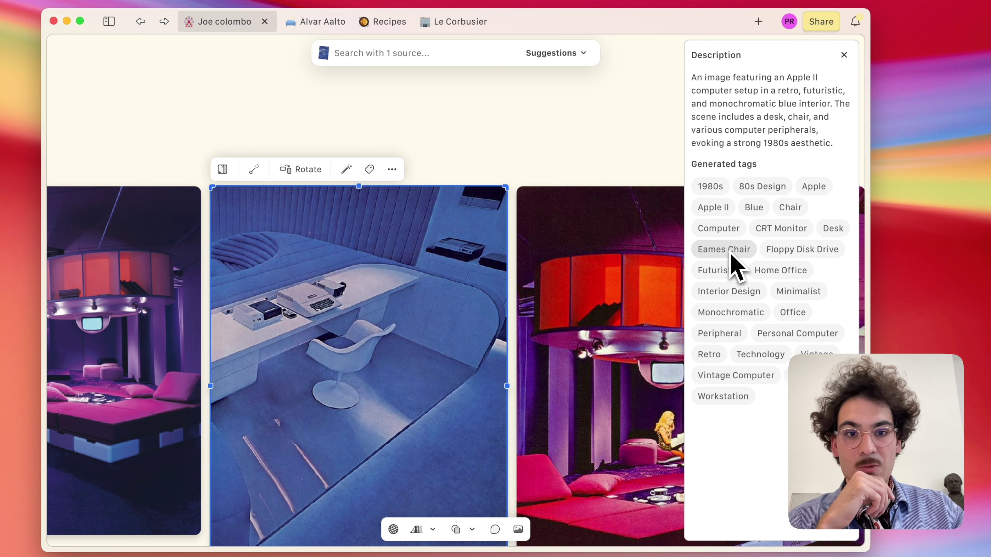
Browse the images matching the blue office photo's Apple II tag and close the results.
click(724, 227)
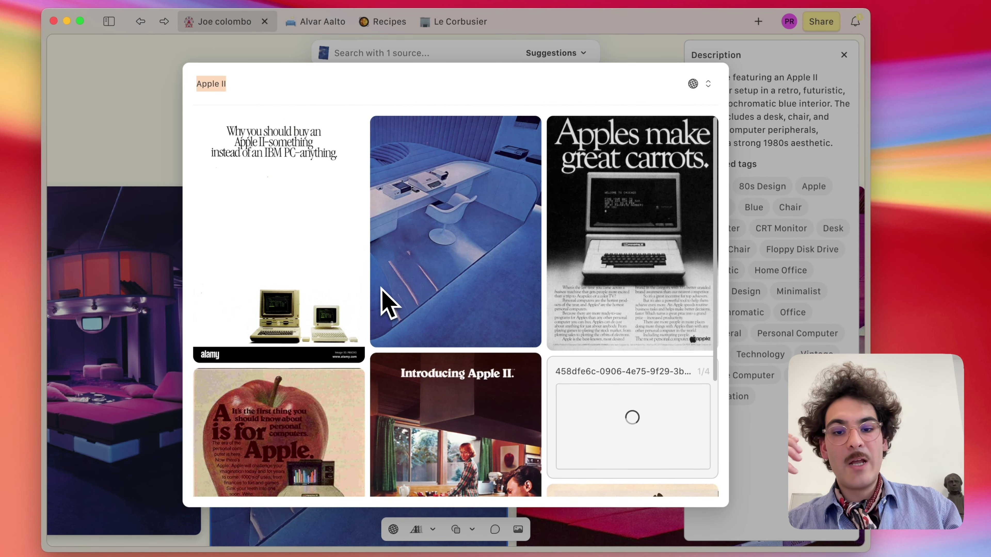
scroll(419, 315, down, 5)
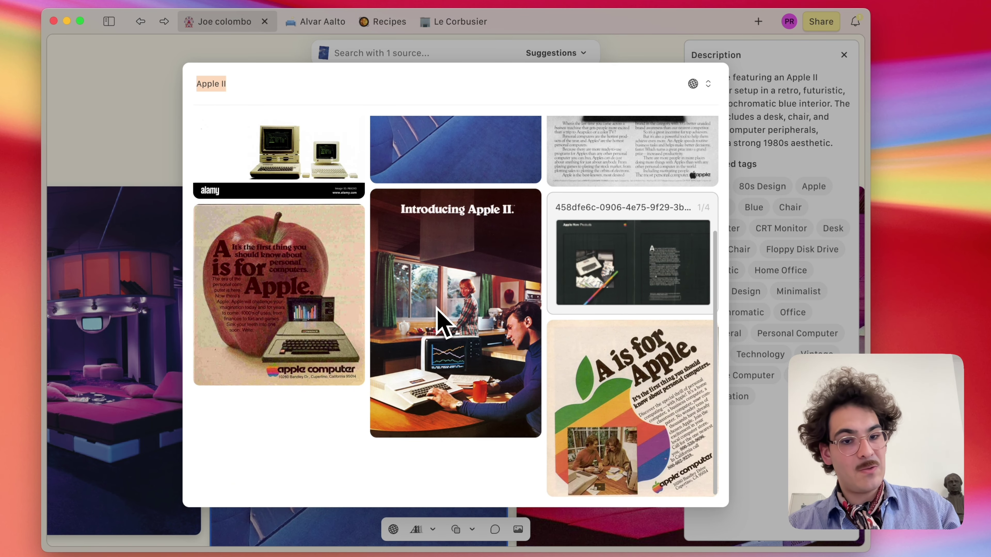
scroll(445, 321, up, 5)
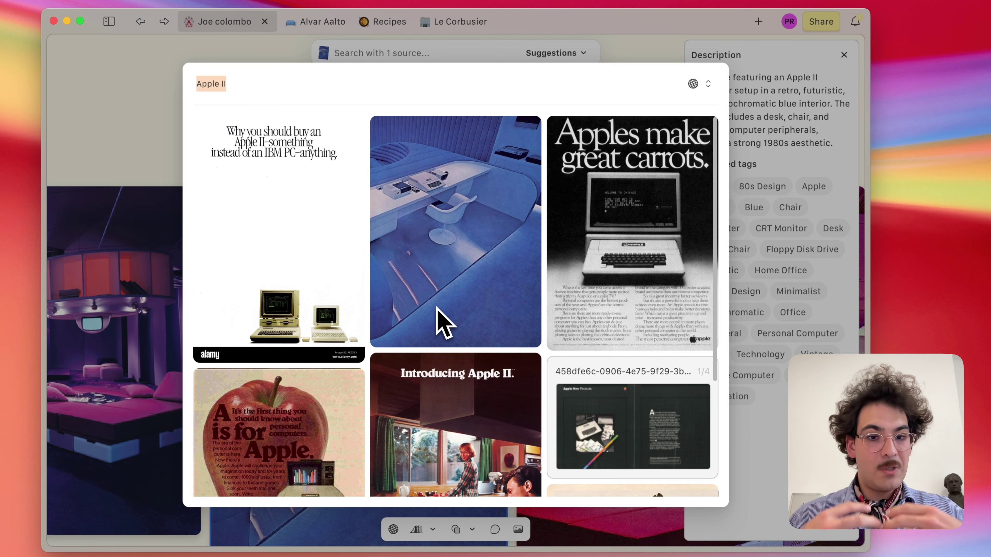
key(Escape)
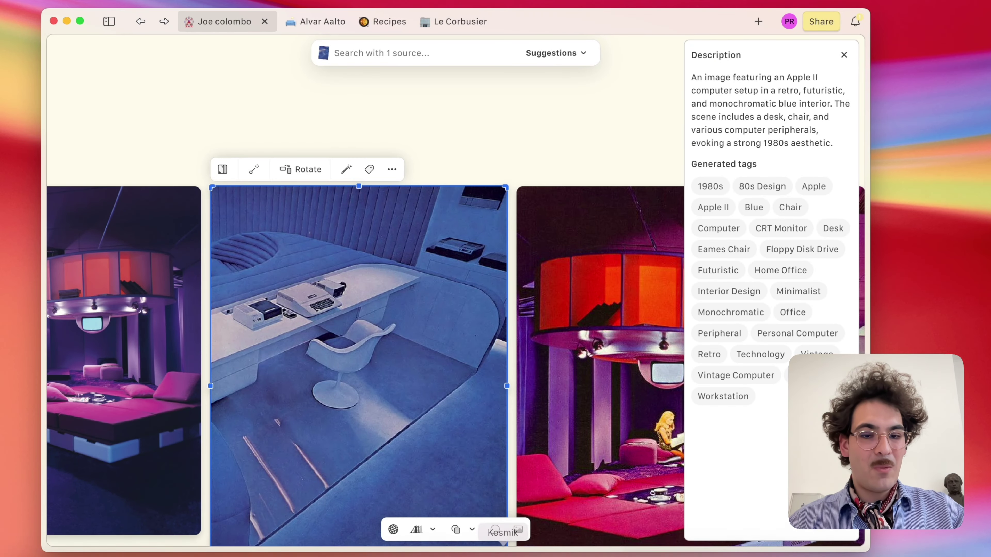
Deselect the blue office photo and switch to Finder to browse the image files in the Inspiration folder.
click(439, 135)
scroll(441, 135, down, 5)
scroll(495, 161, right, 2)
scroll(495, 161, up, 1)
key(super+Tab)
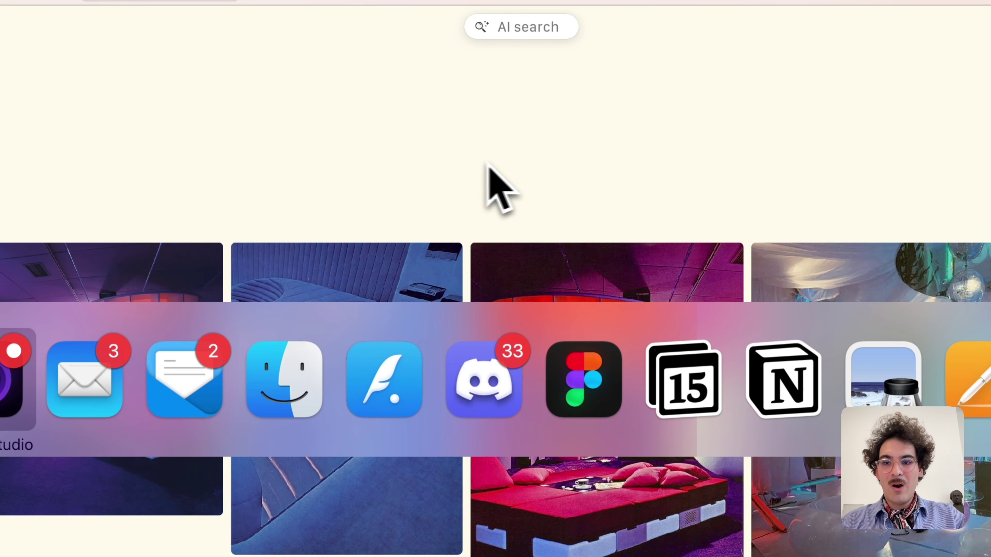
click(284, 380)
scroll(594, 207, up, 3)
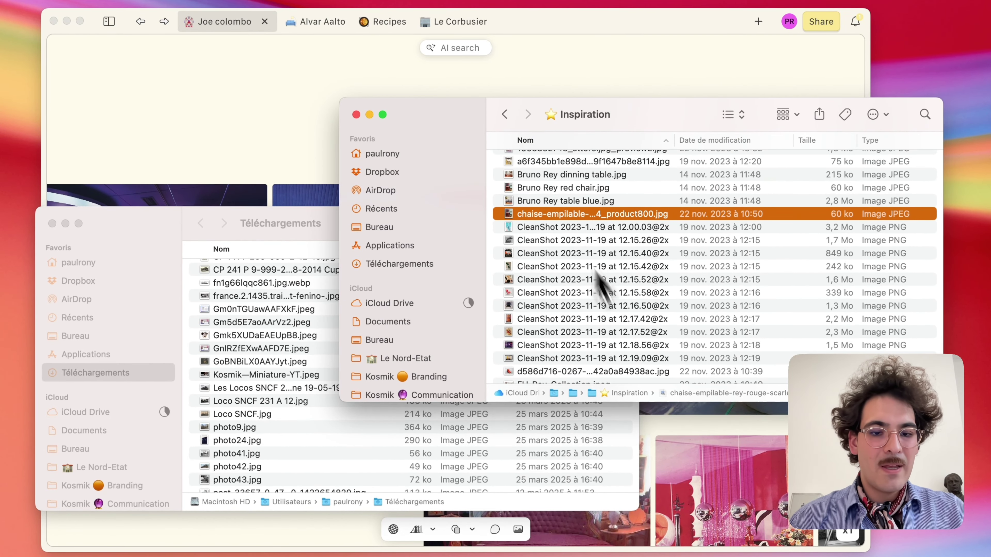
Add the five consecutive files starting with "Bruno Rey dinning table.jpg" from the Inspiration folder to the board, and close the description panel.
mouse_move(608, 554)
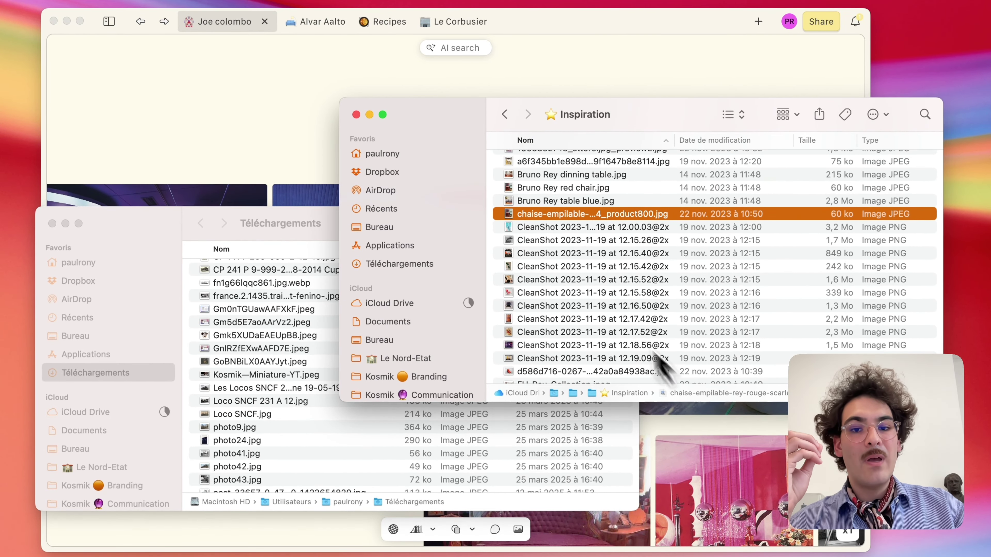
drag(501, 174, 250, 133)
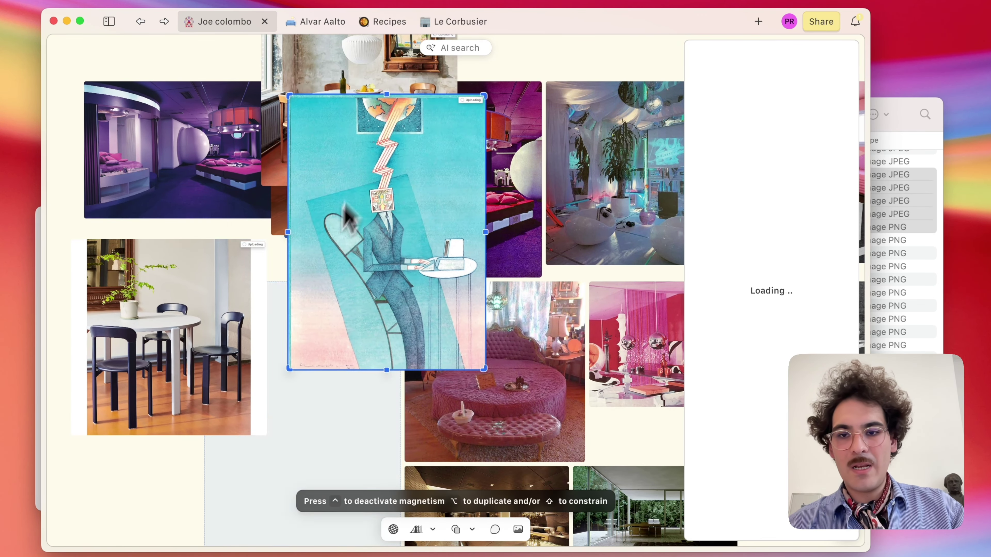
click(843, 55)
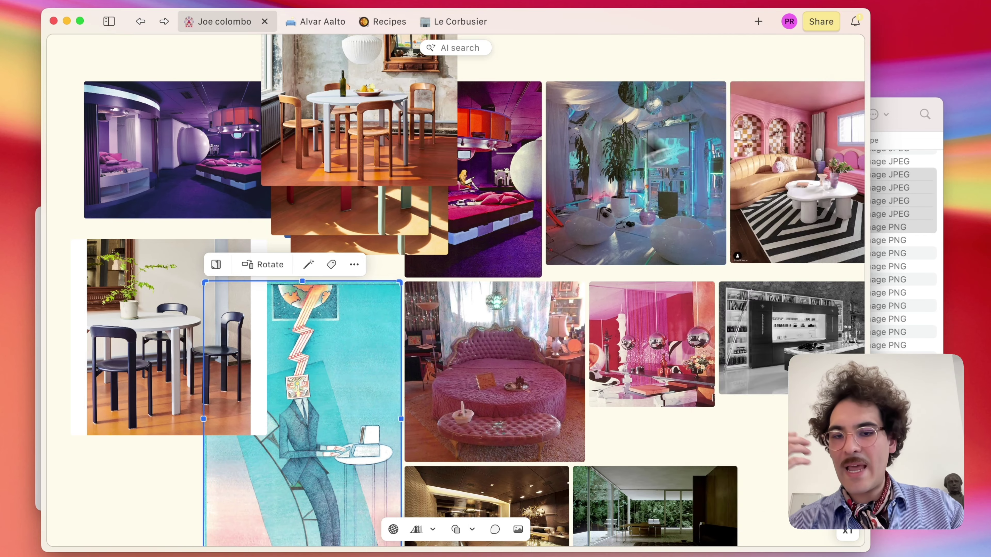
Spread the five imported furniture and illustration images into a cluster beside the interior photos and clear the selection.
scroll(390, 195, down, 5)
drag(398, 179, 243, 272)
click(503, 253)
drag(503, 254, 376, 332)
scroll(376, 332, up, 3)
drag(508, 166, 367, 465)
drag(517, 142, 191, 312)
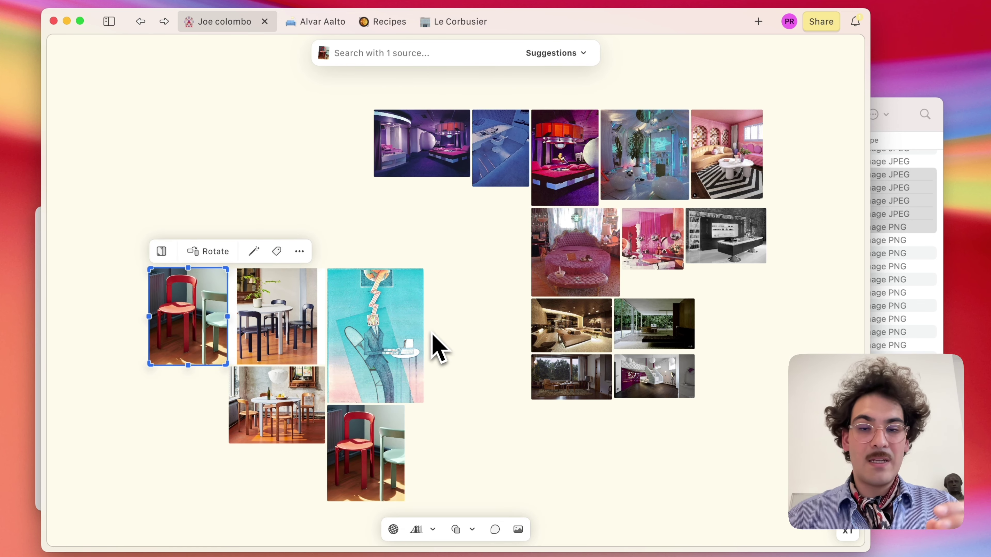
click(568, 37)
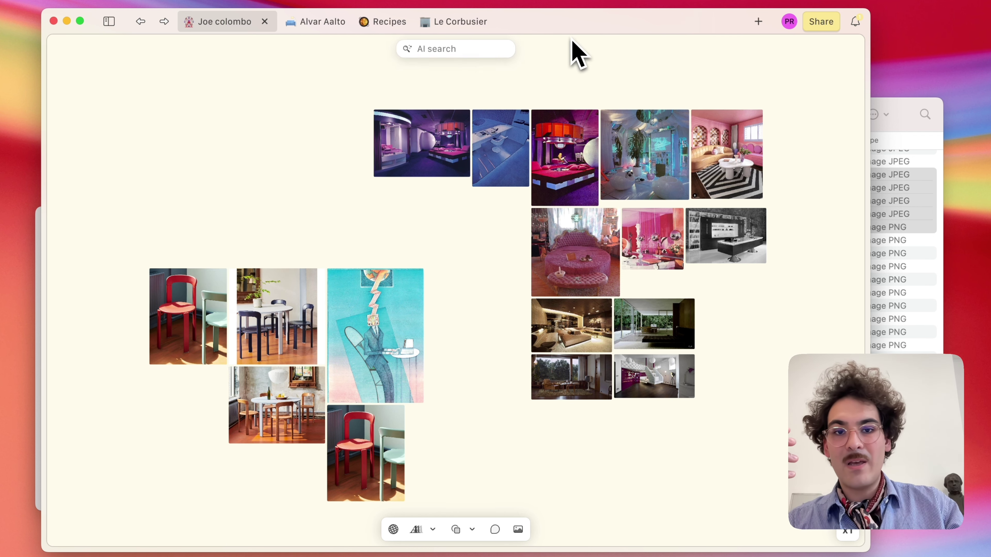
click(221, 320)
click(270, 255)
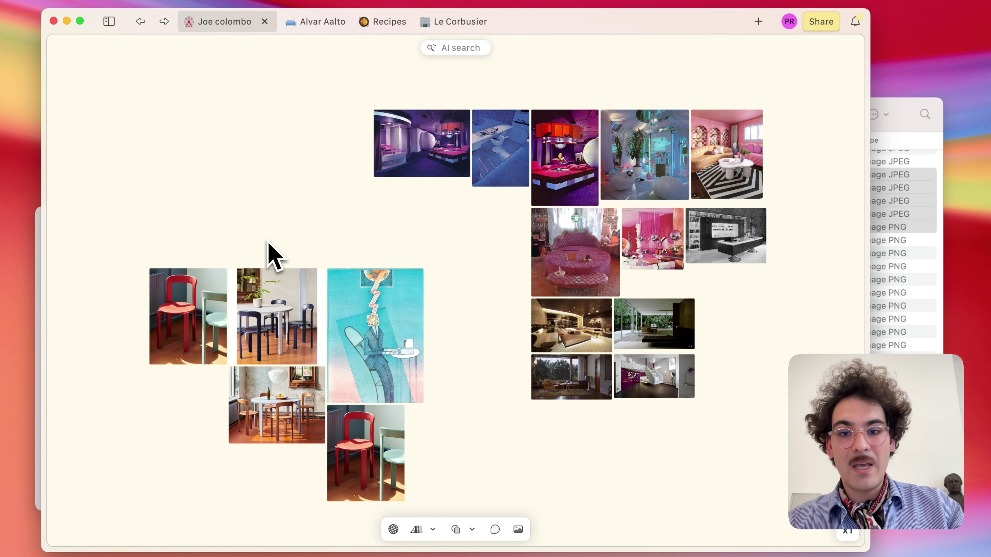
Run an AI image search for "Apple II ads" and place the opened stack of results in the empty area below the existing groups.
scroll(273, 250, down, 5)
scroll(273, 250, right, 2)
mouse_move(449, 80)
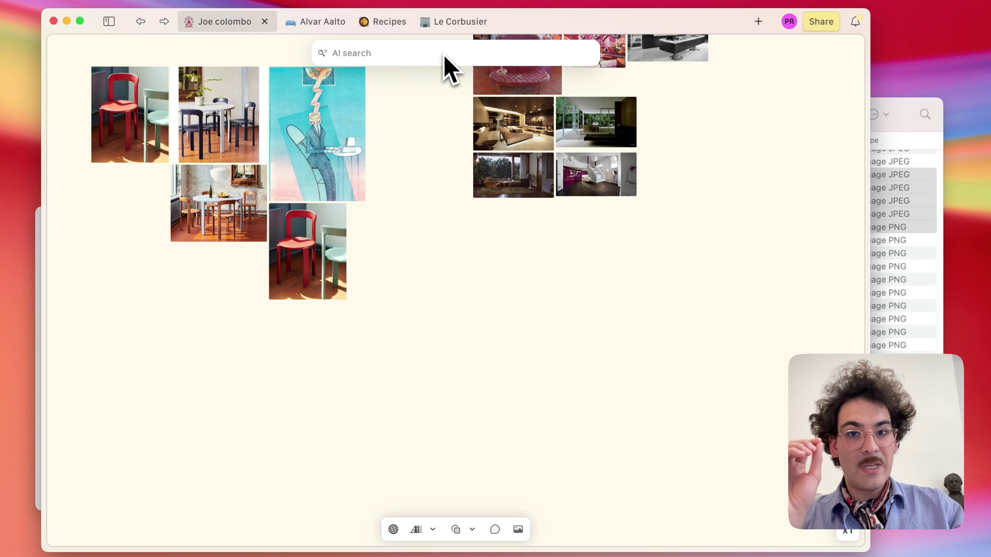
click(445, 57)
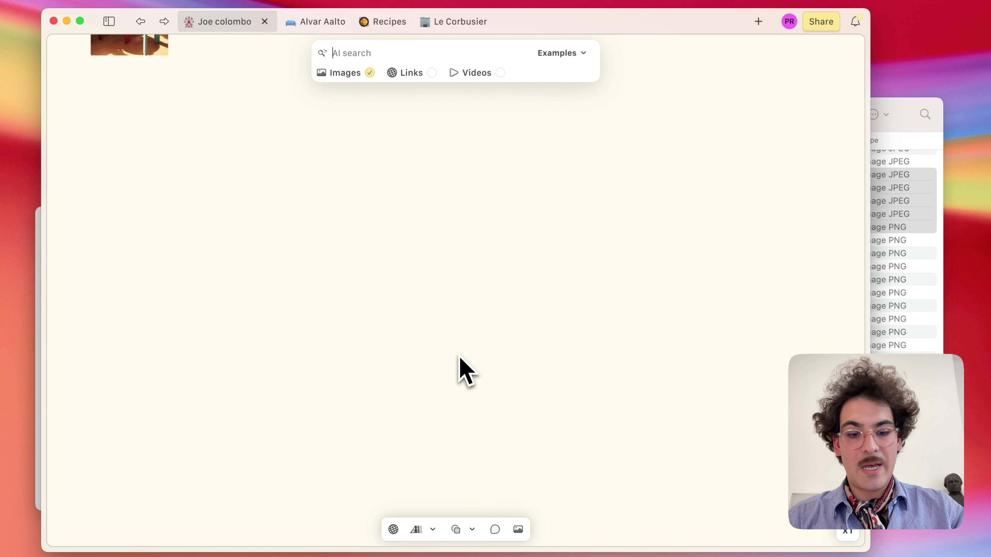
text(Apple II ads)
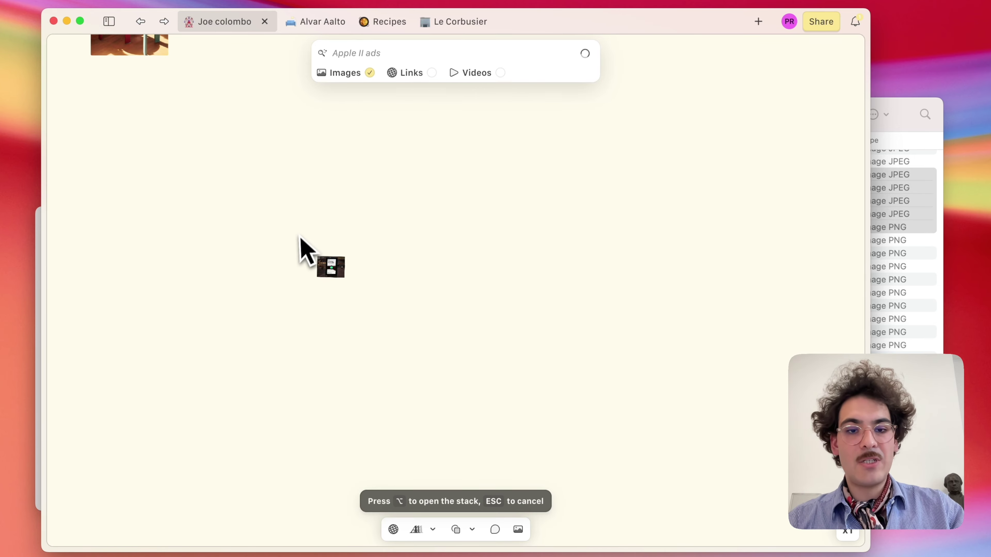
key(alt)
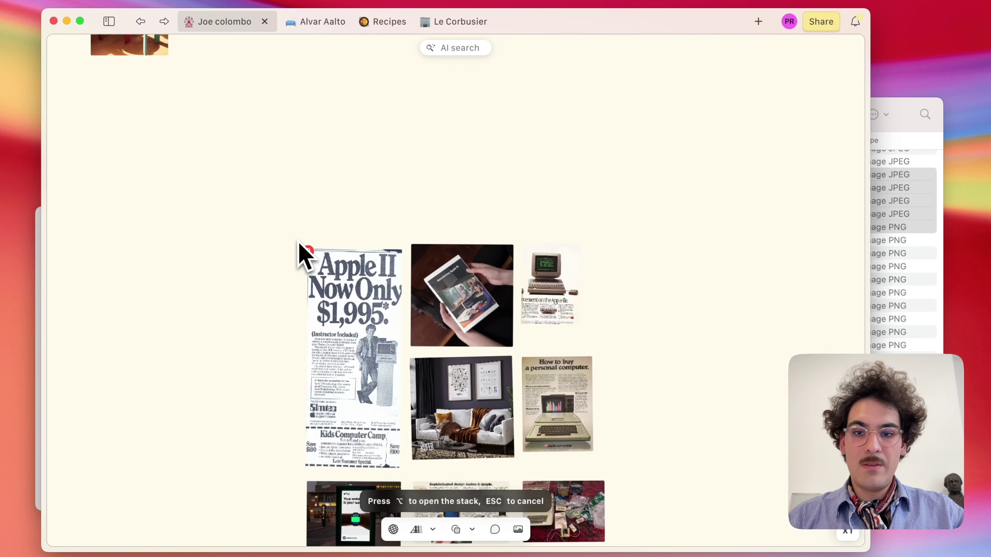
click(299, 242)
scroll(298, 241, down, 5)
click(212, 247)
scroll(211, 247, up, 2)
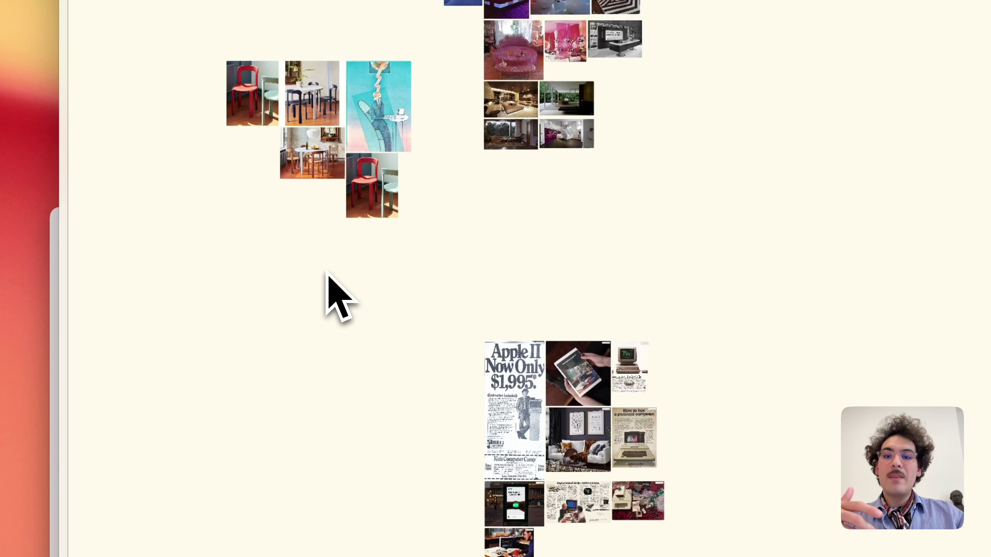
scroll(327, 273, up, 6)
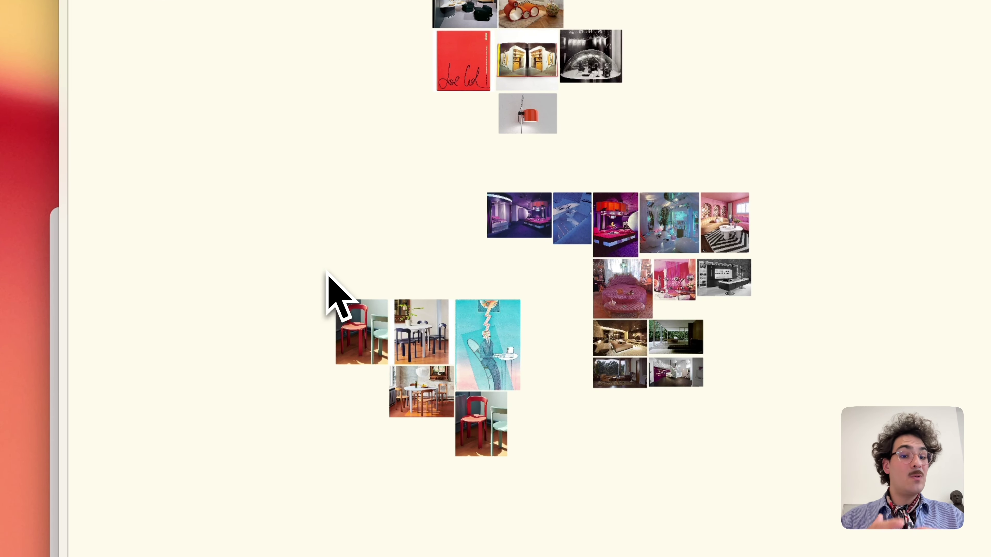